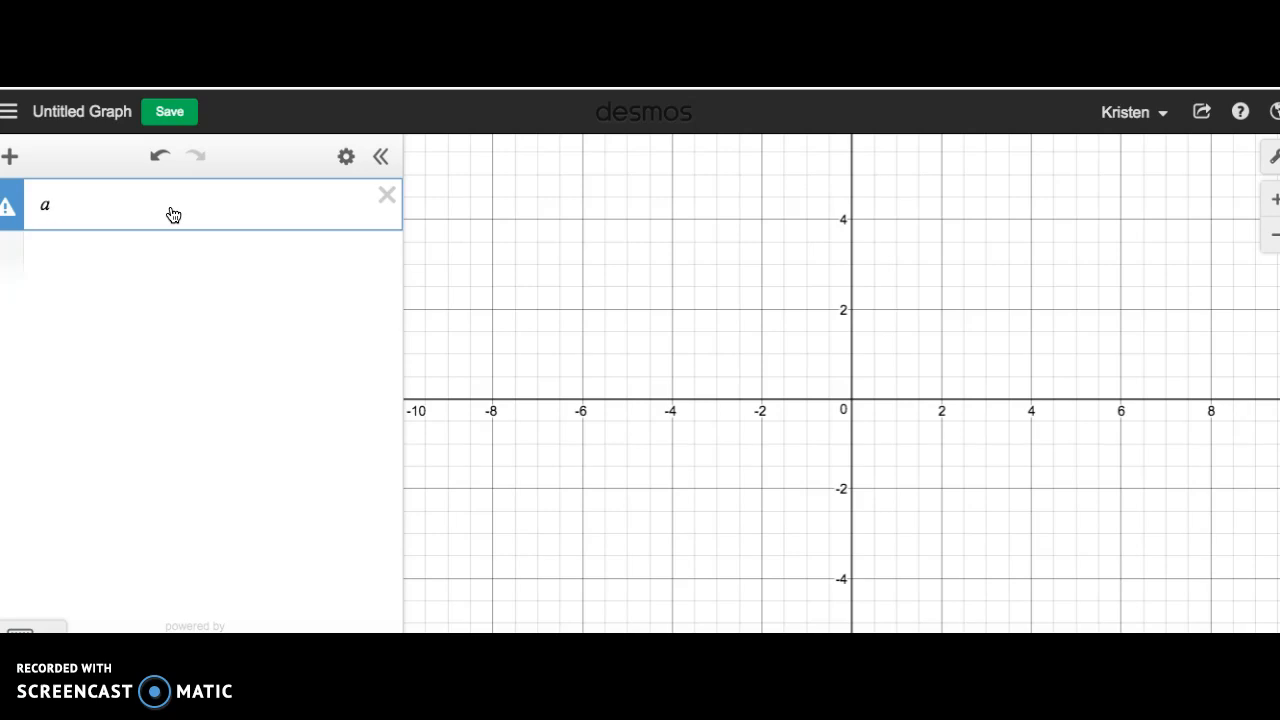
Define list a in the first expression line as [8,4,5,6,9,6,2].
text(=[)
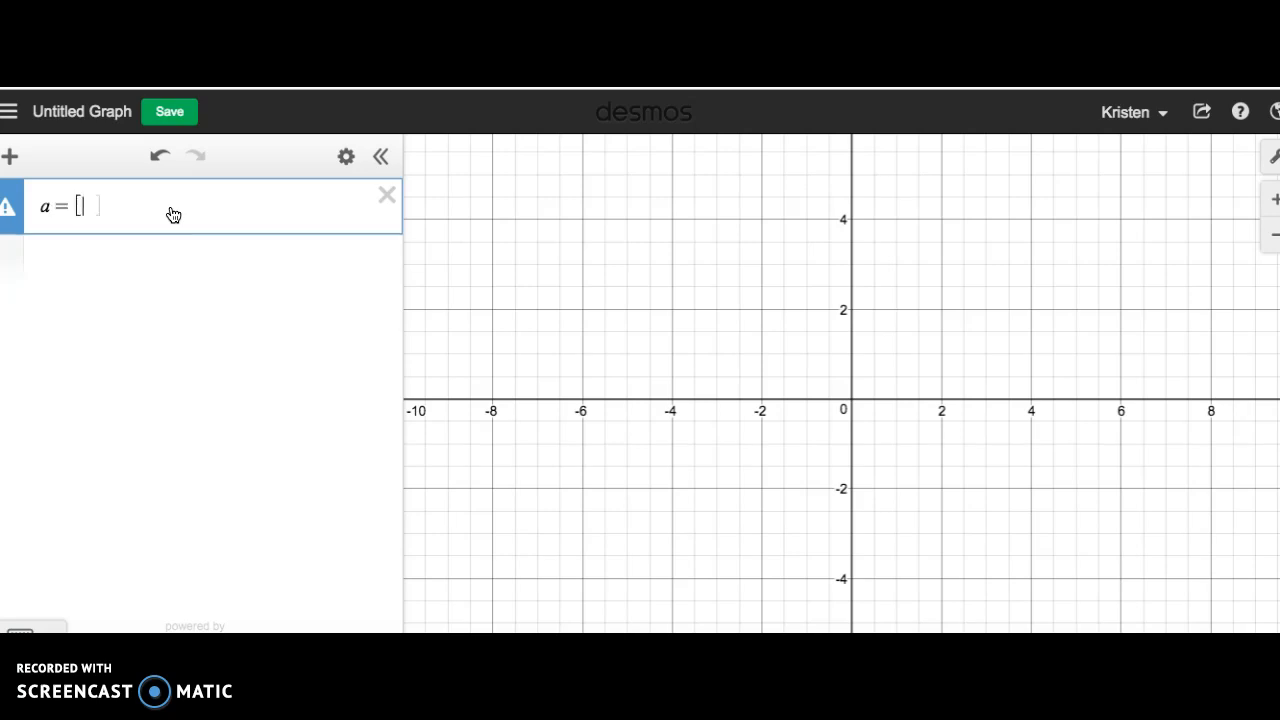
text(8,4,5,6,9)
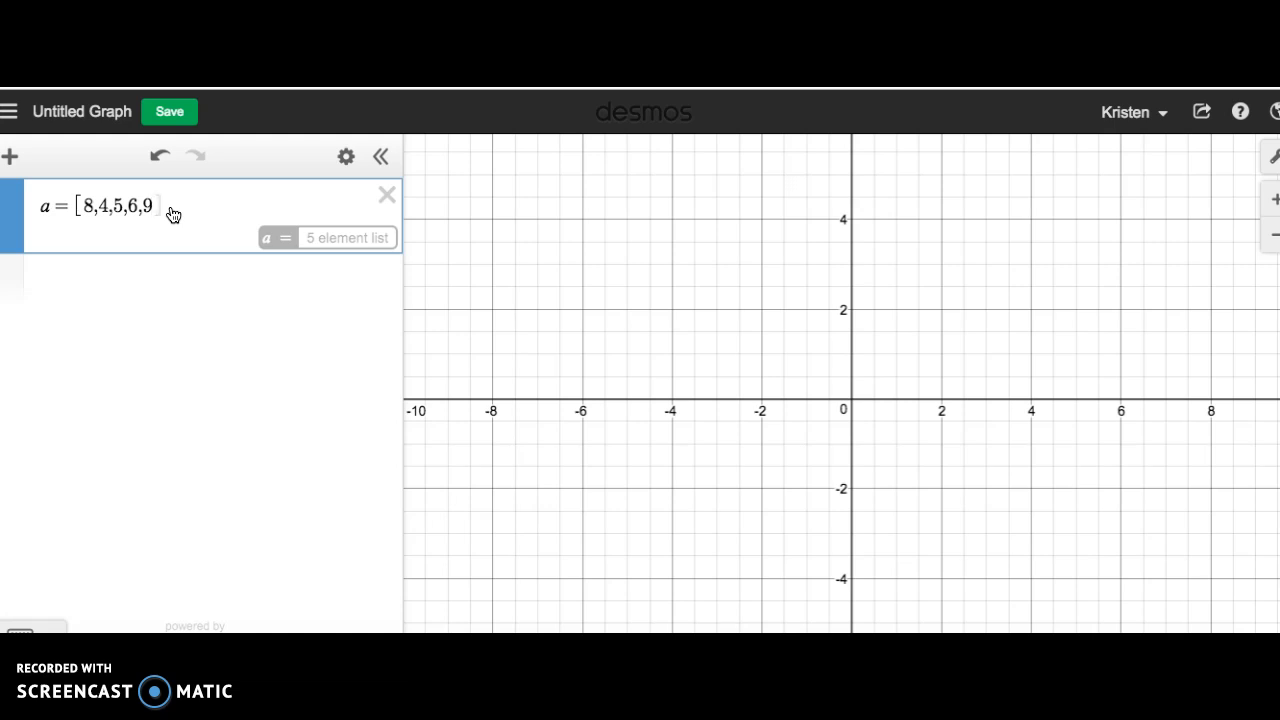
text(,)
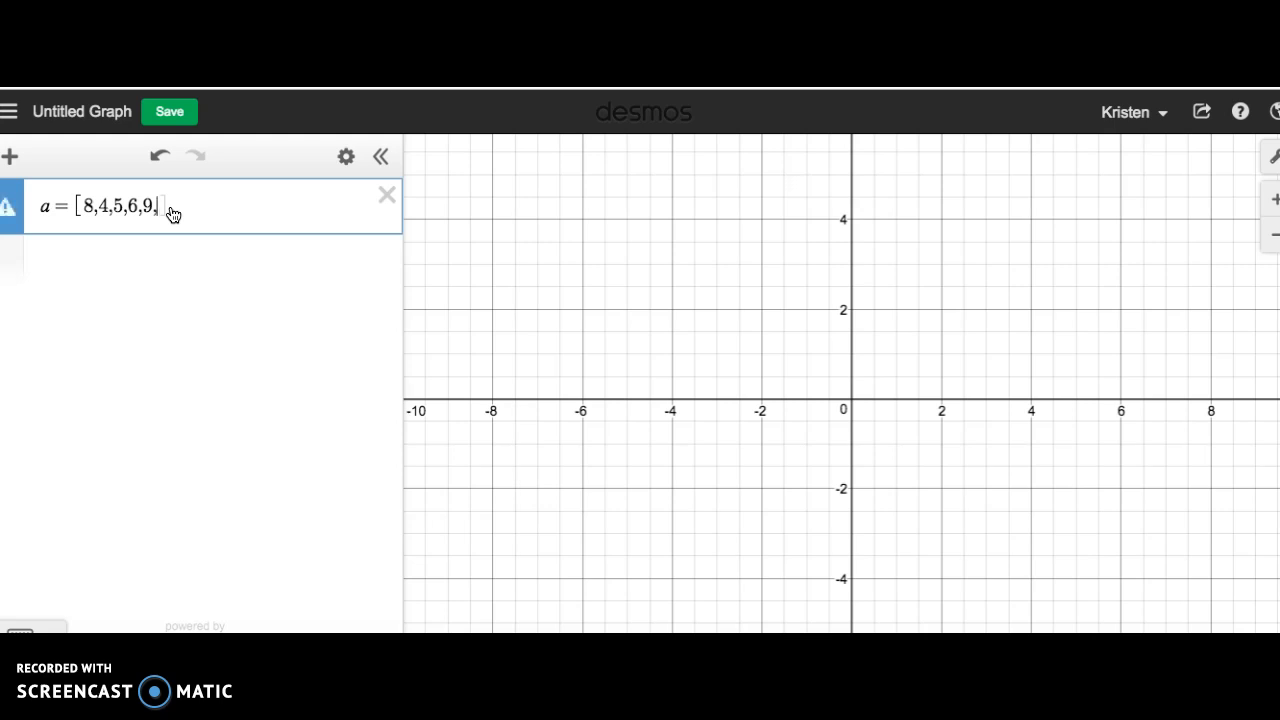
text(6,2])
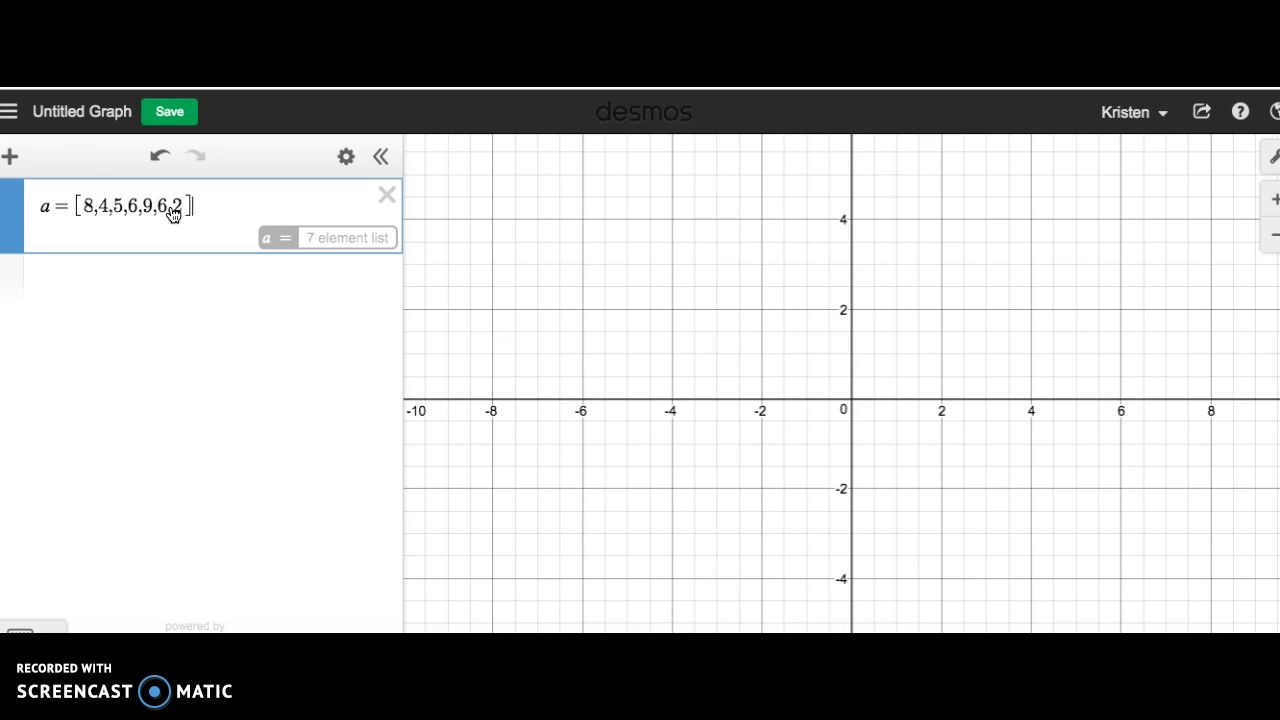
Insert the mean function from the statistics functions into a new expression line below the list.
click(117, 283)
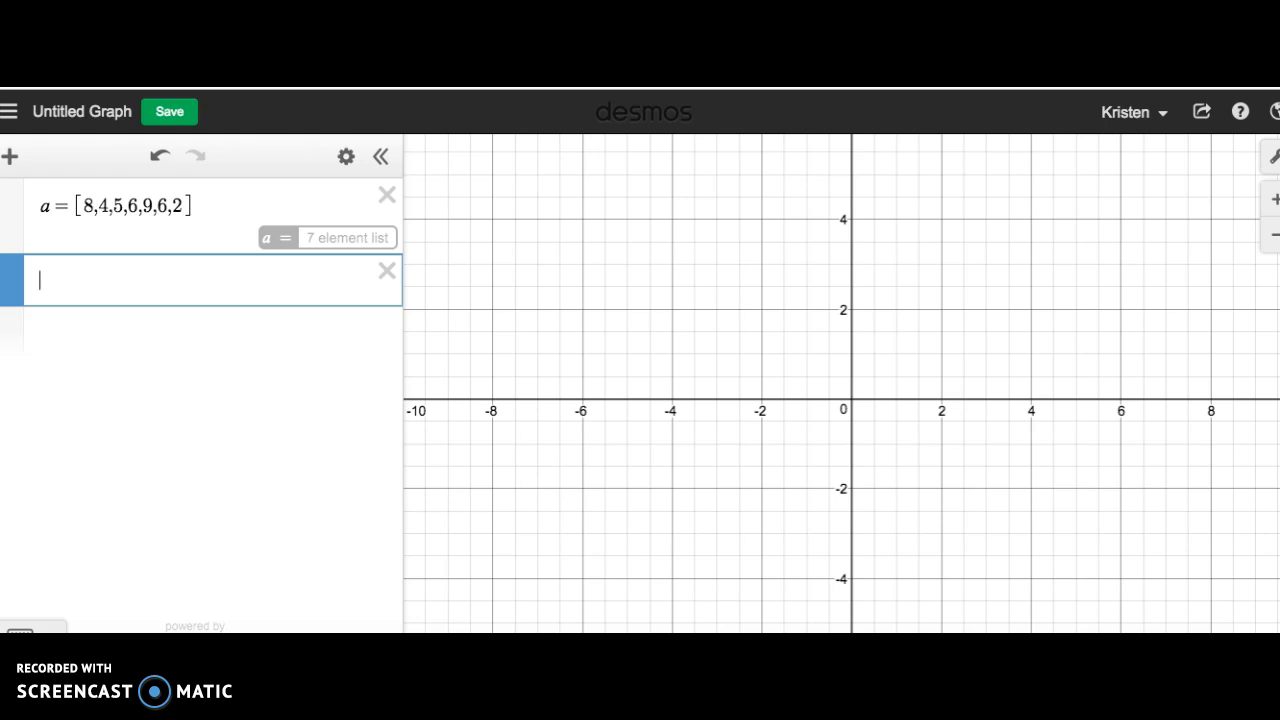
click(45, 626)
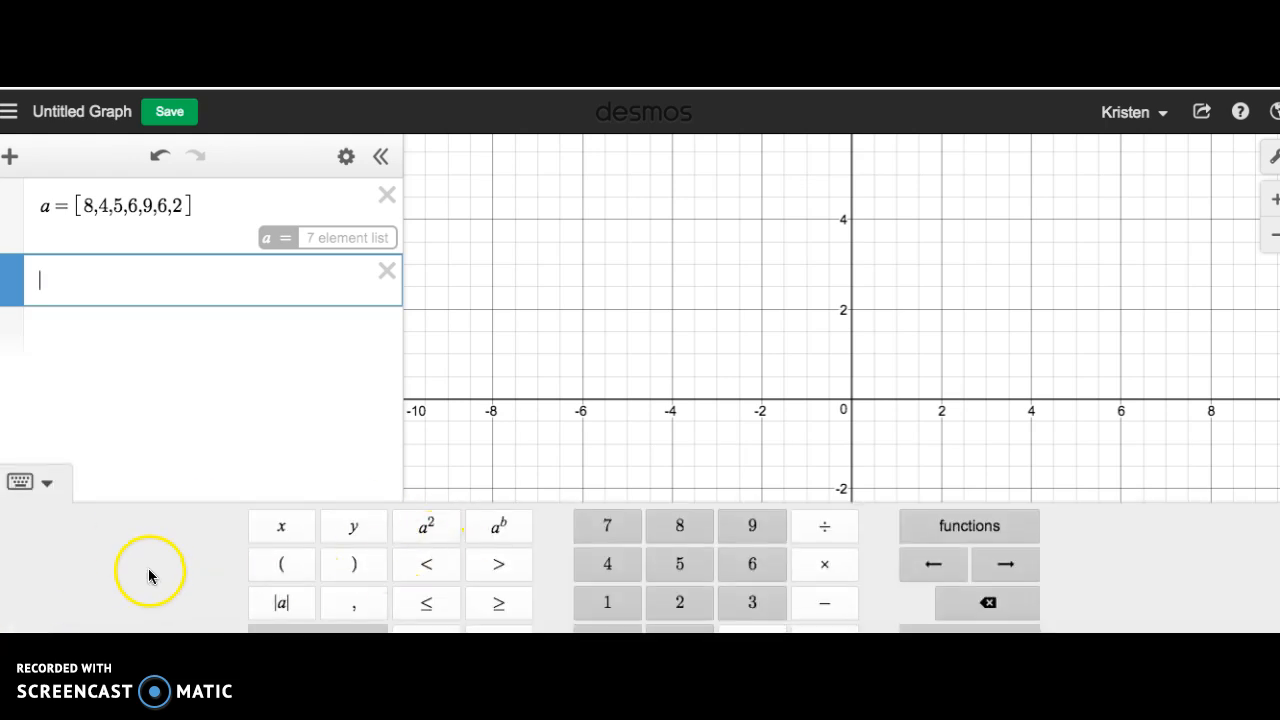
click(944, 524)
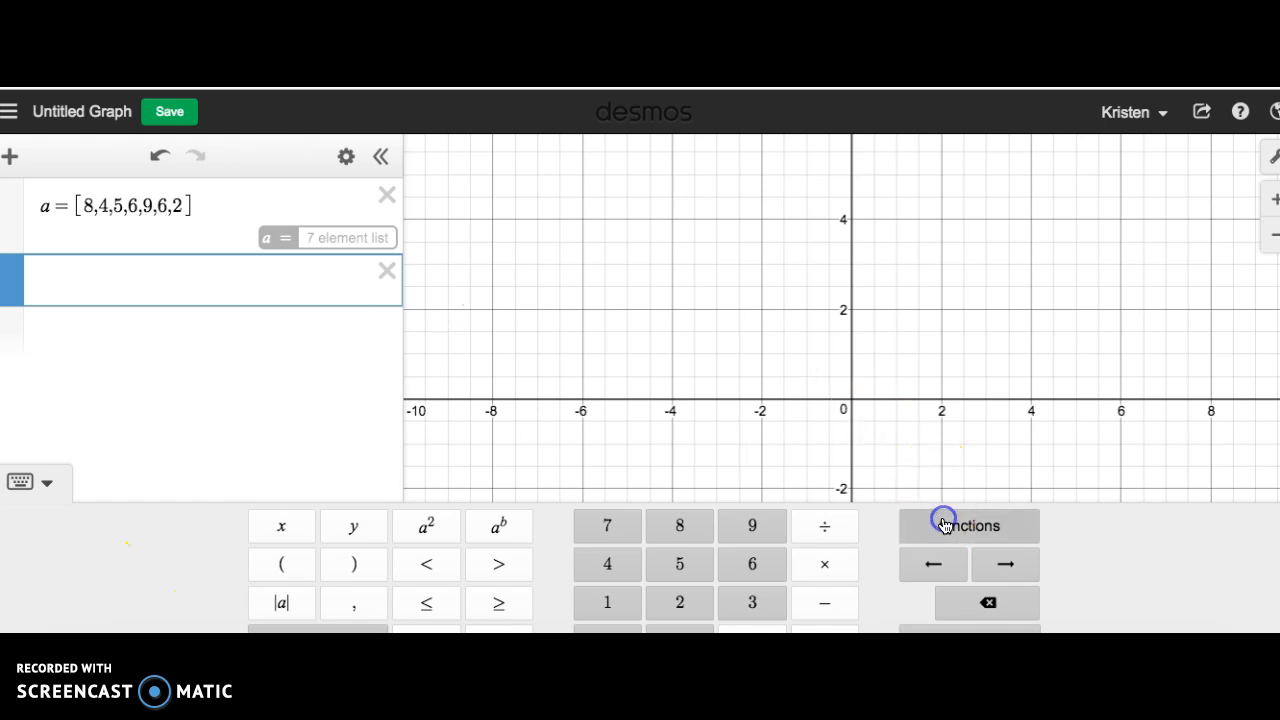
click(909, 234)
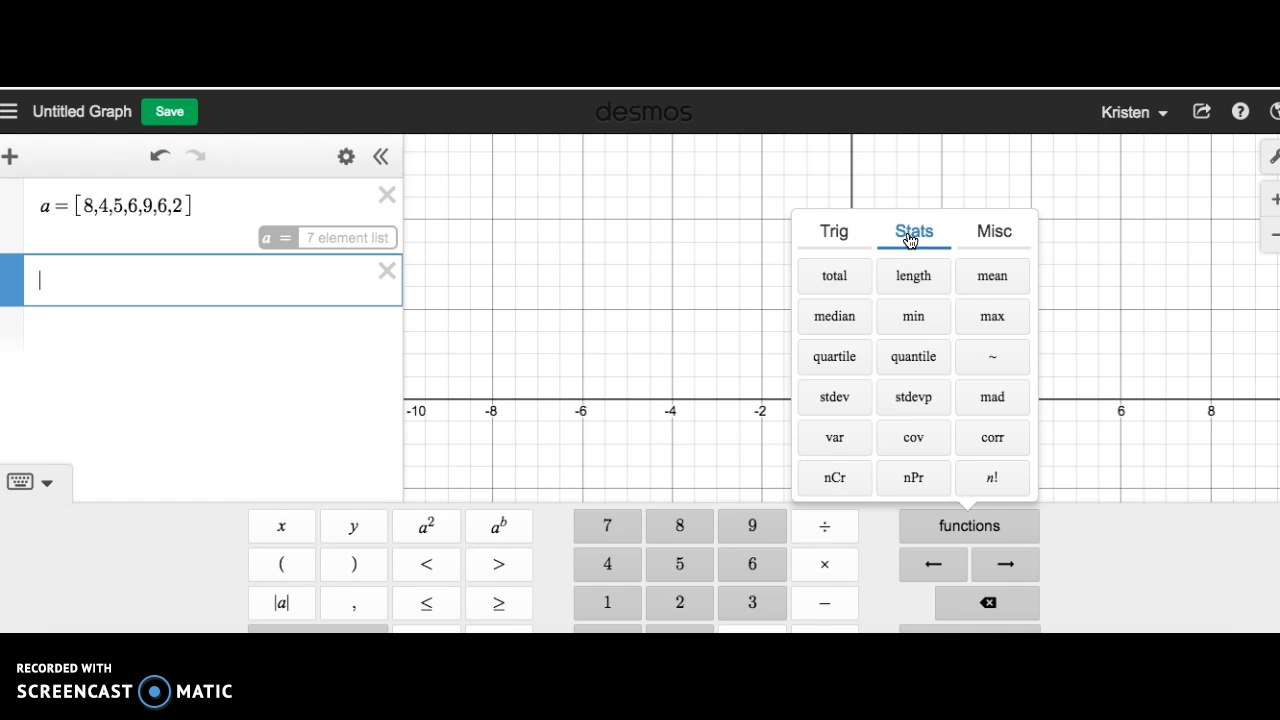
click(992, 276)
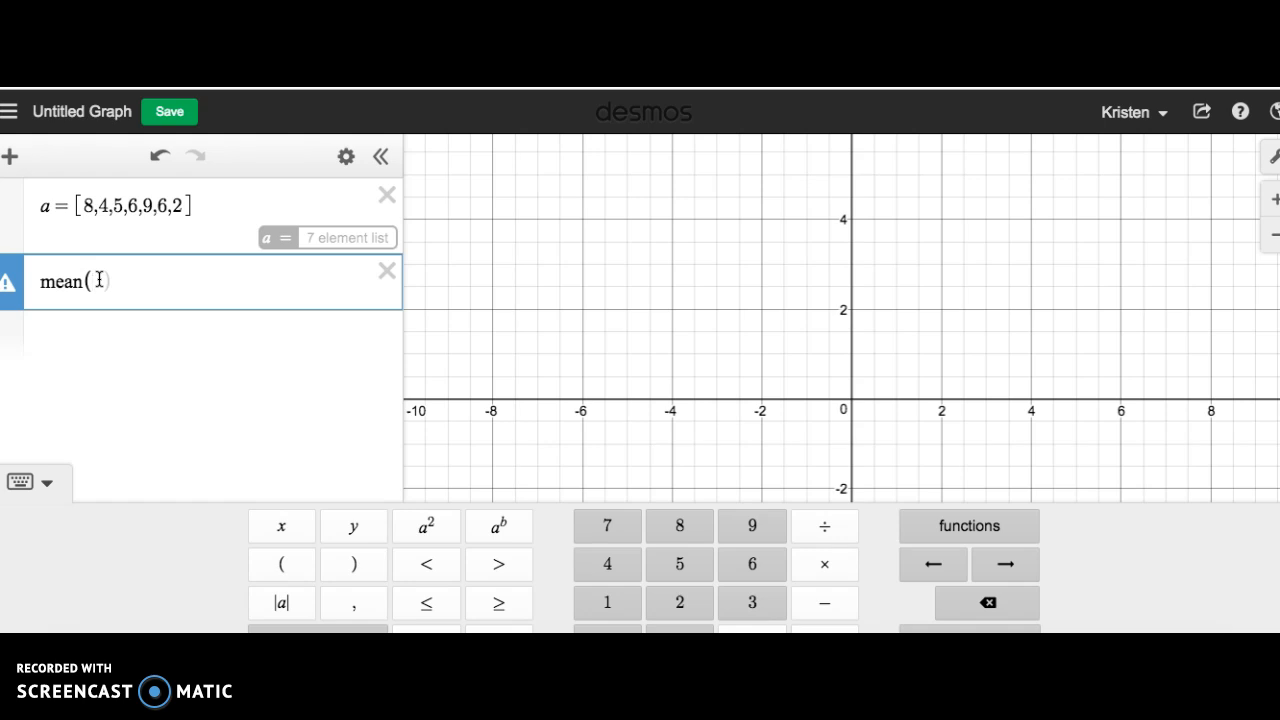
Clear the inserted function and enter mean(a) in the same expression line.
key(BackSpace)
key(BackSpace)
key(BackSpace)
key(BackSpace)
key(BackSpace)
text(ma)
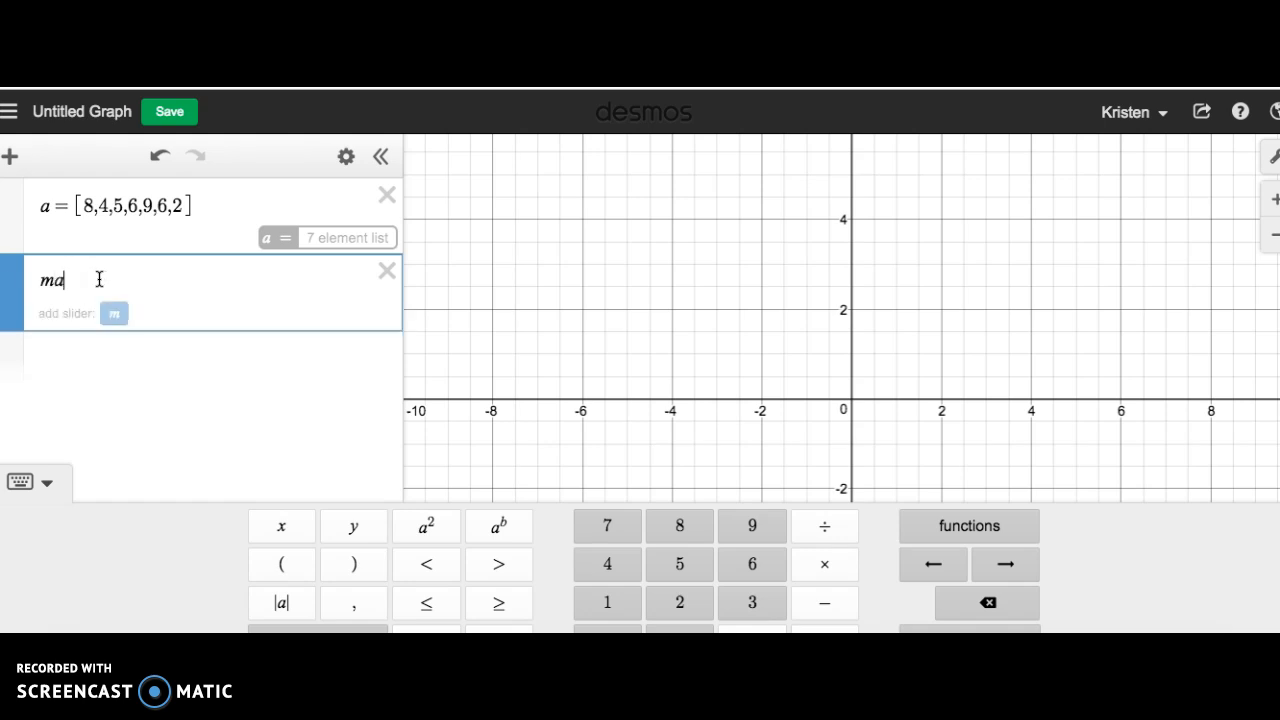
key(BackSpace)
text(ean()
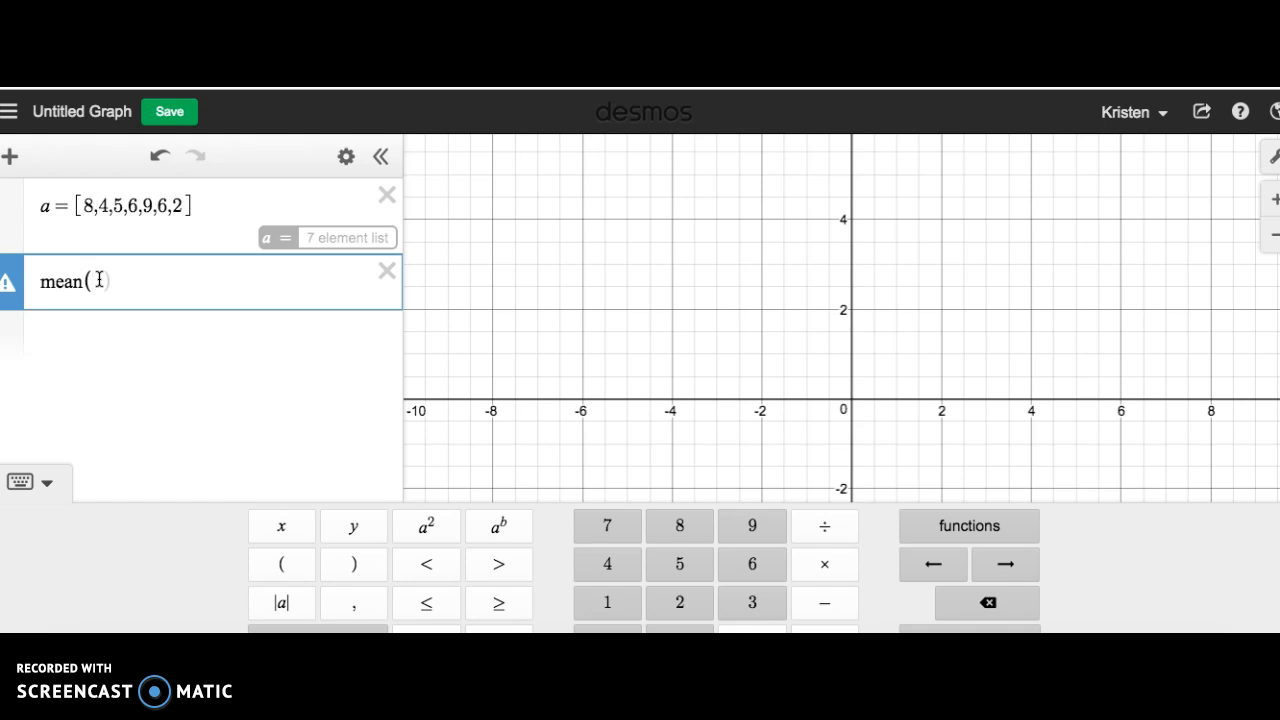
text(a))
click(258, 328)
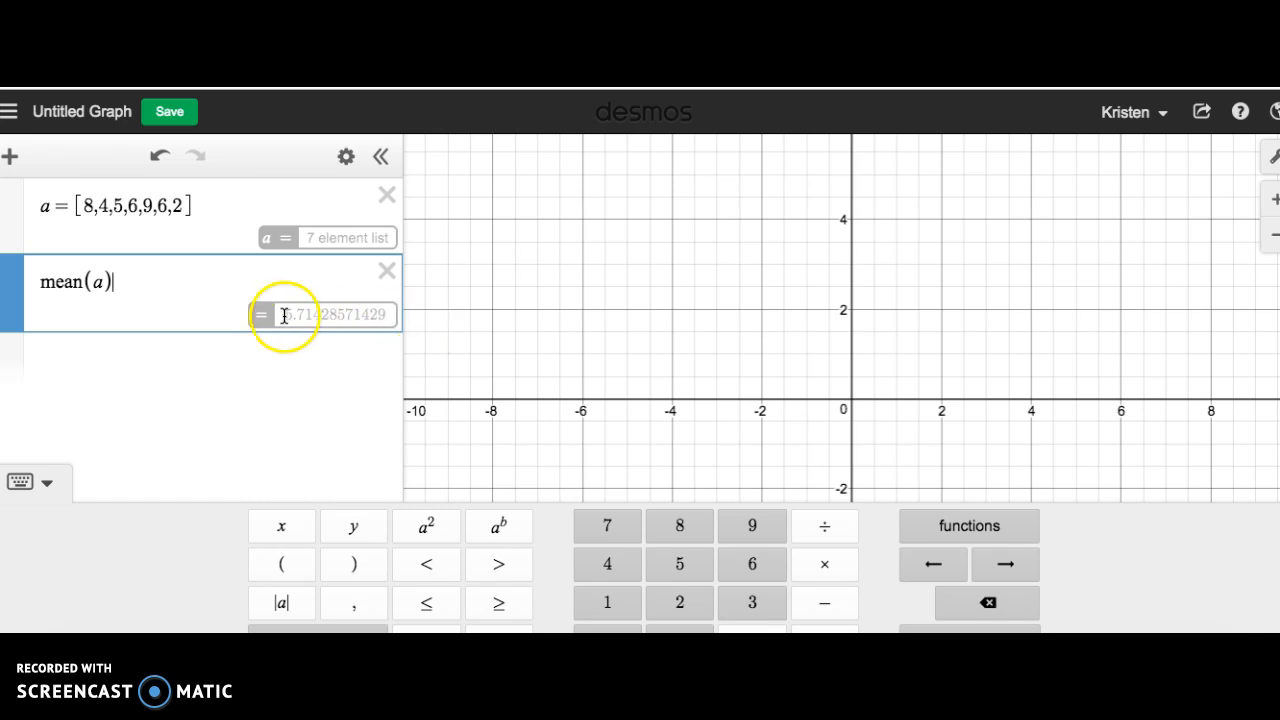
Calculate the median of the list with median(a) in a new expression line.
click(183, 357)
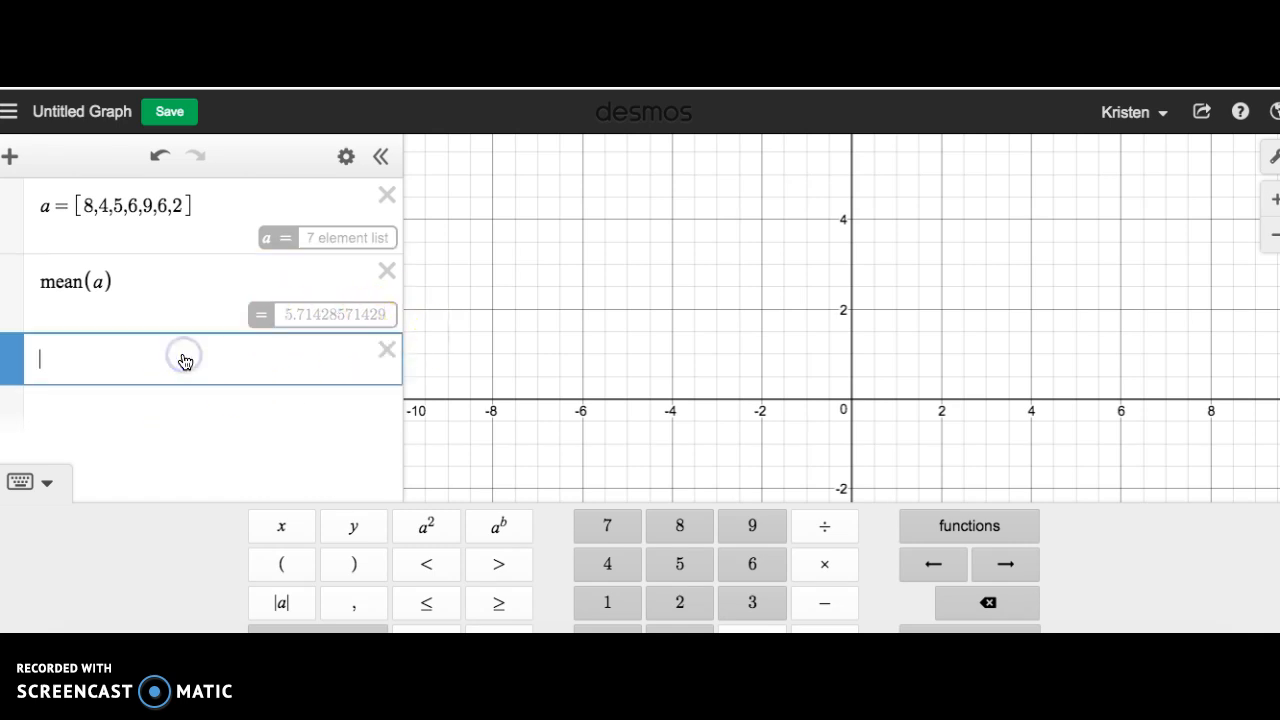
click(980, 530)
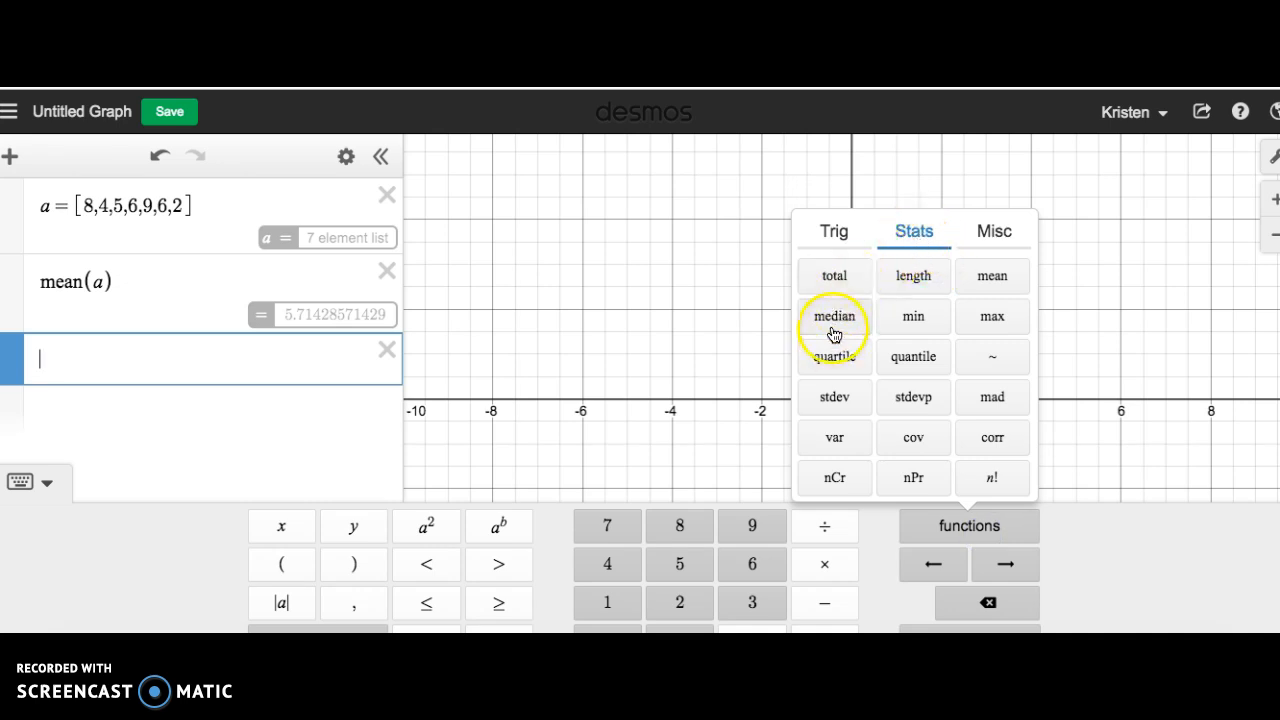
click(200, 367)
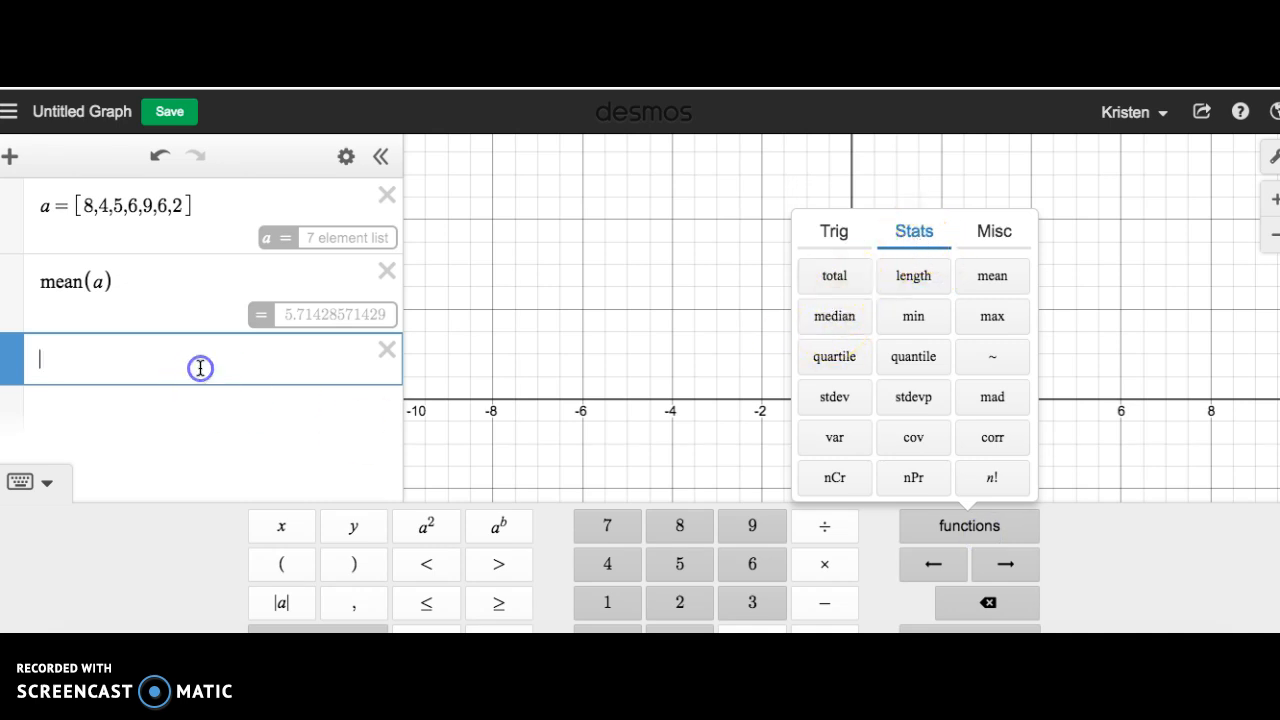
text(median()
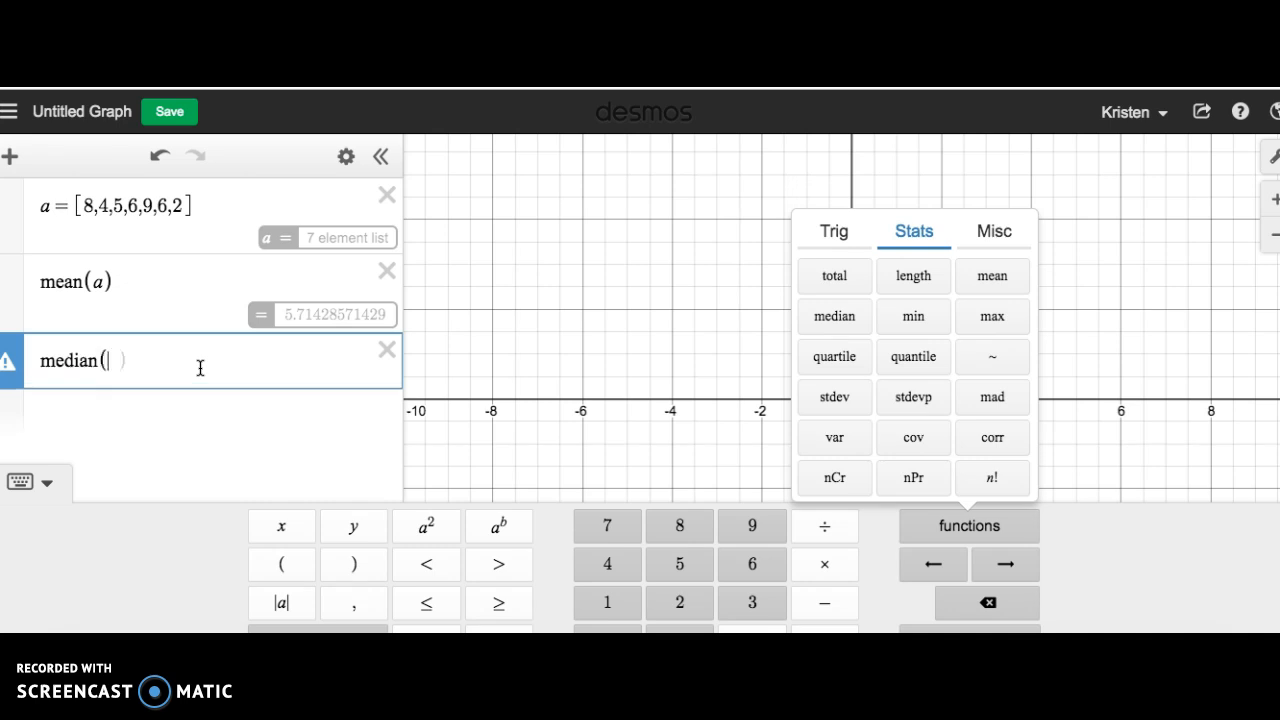
text(a))
click(193, 369)
Calculate the list's minimum and maximum with min(a) and max(a) in two new expression lines.
click(89, 431)
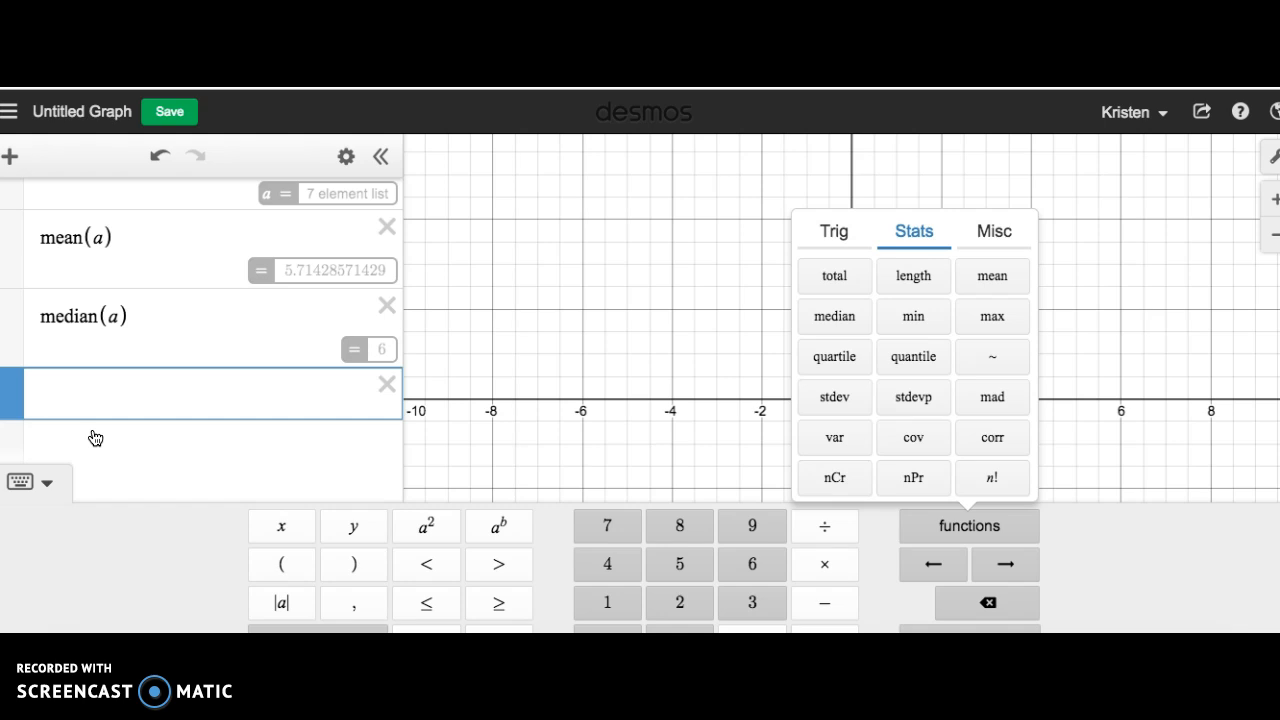
click(94, 383)
text(min)
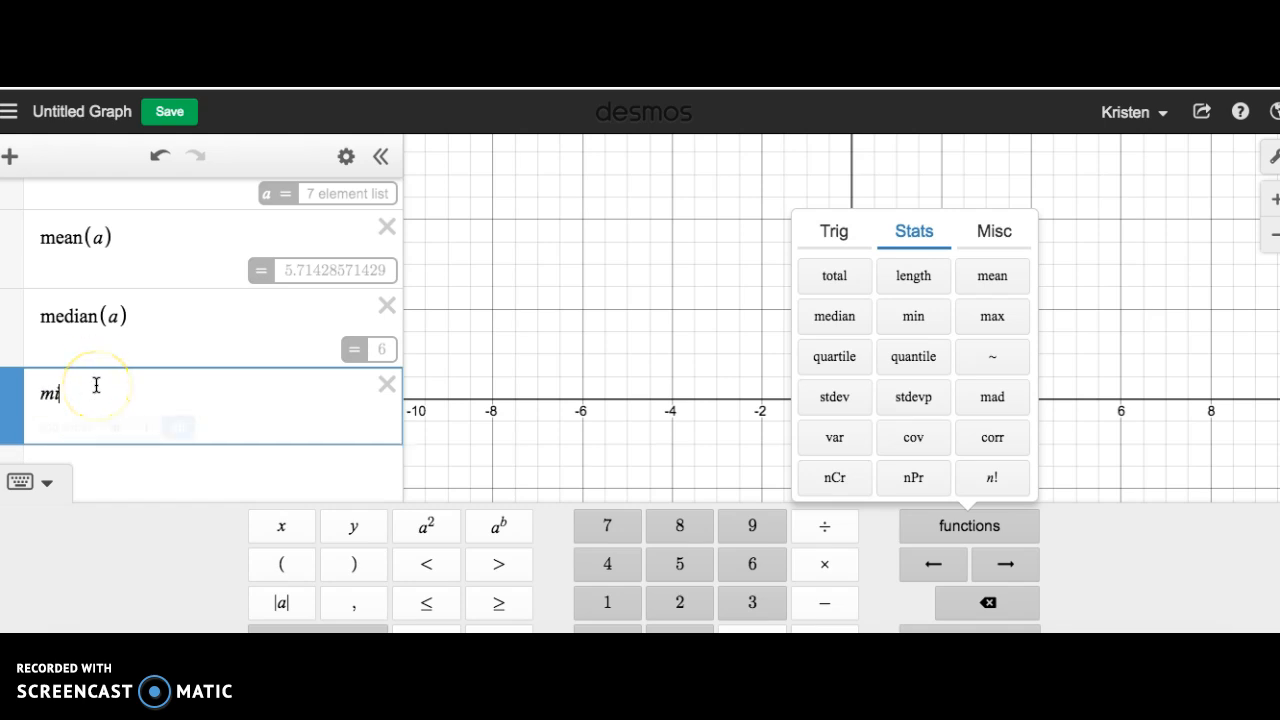
text((a)
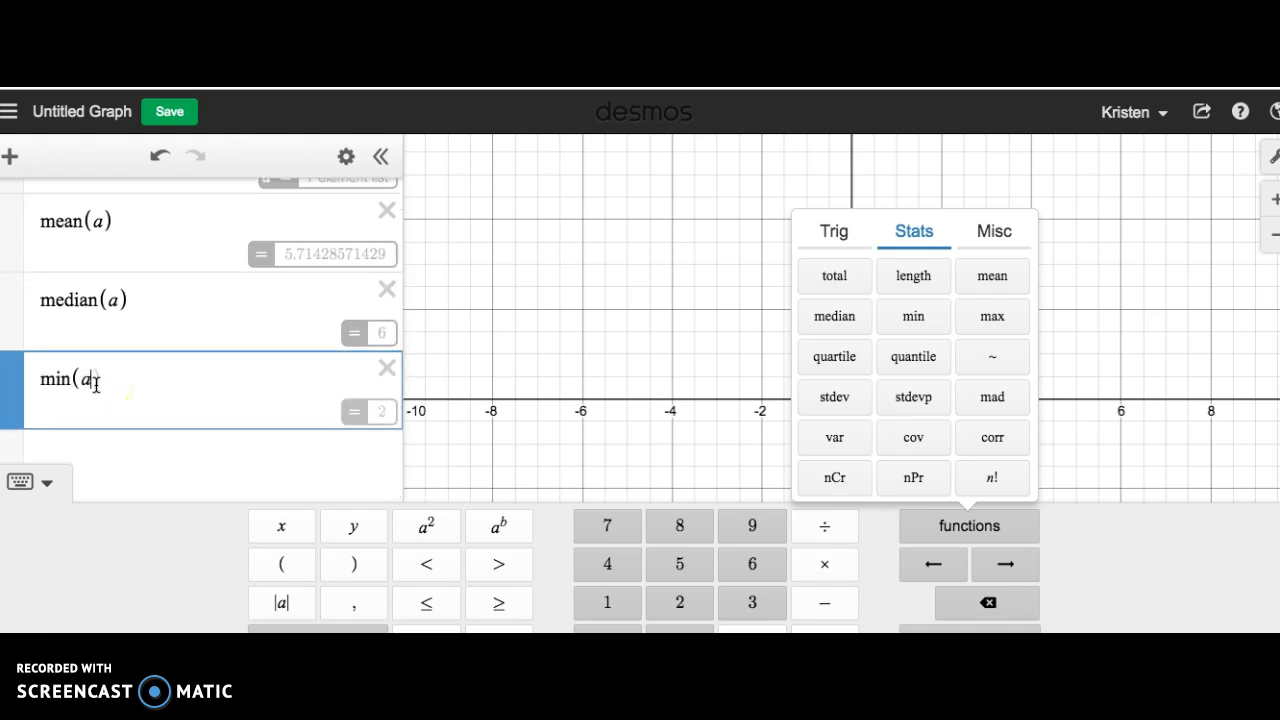
click(112, 446)
text(max(a))
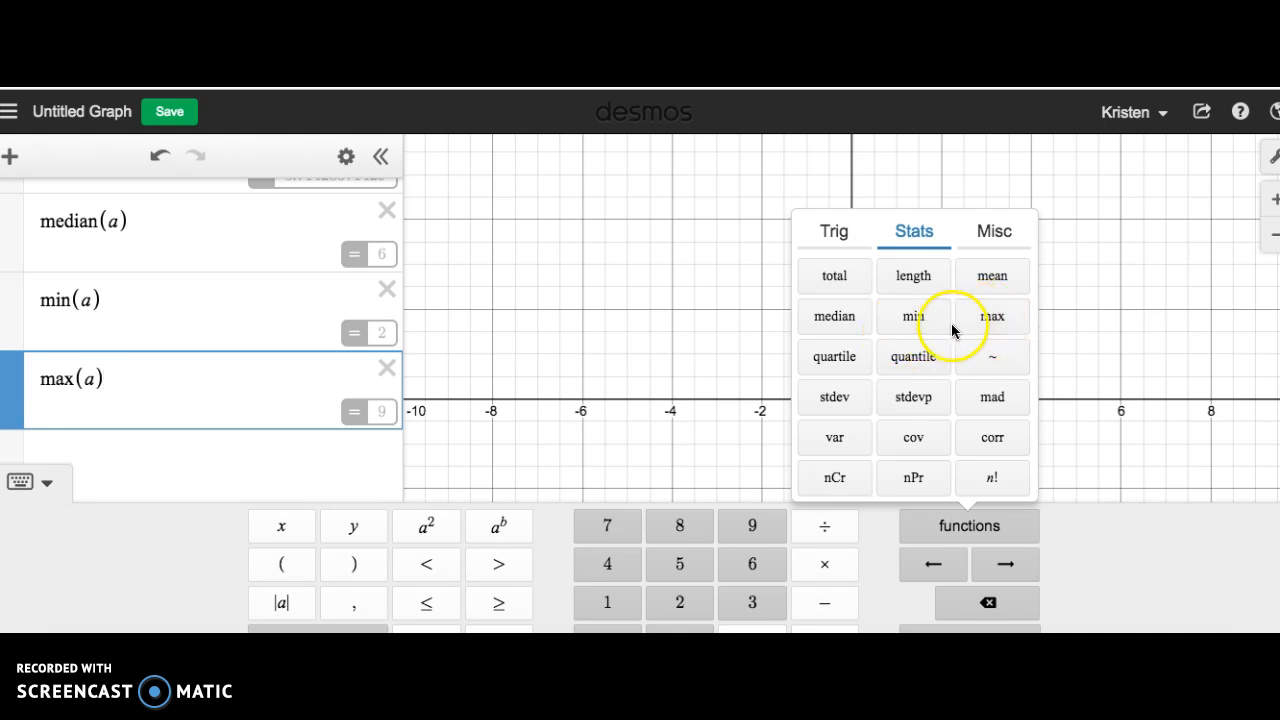
Calculate the first quartile of the list with quartile(a,1) in a new expression line, inserting the function from the statistics functions.
click(255, 445)
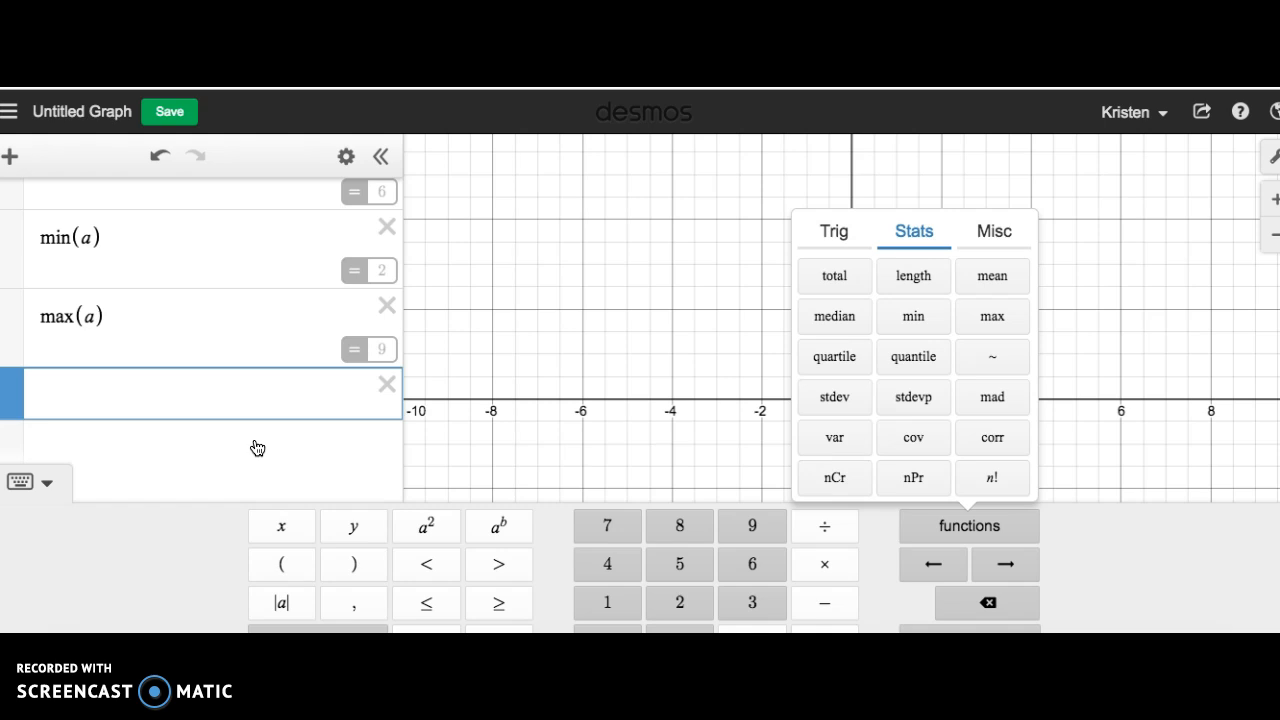
click(834, 357)
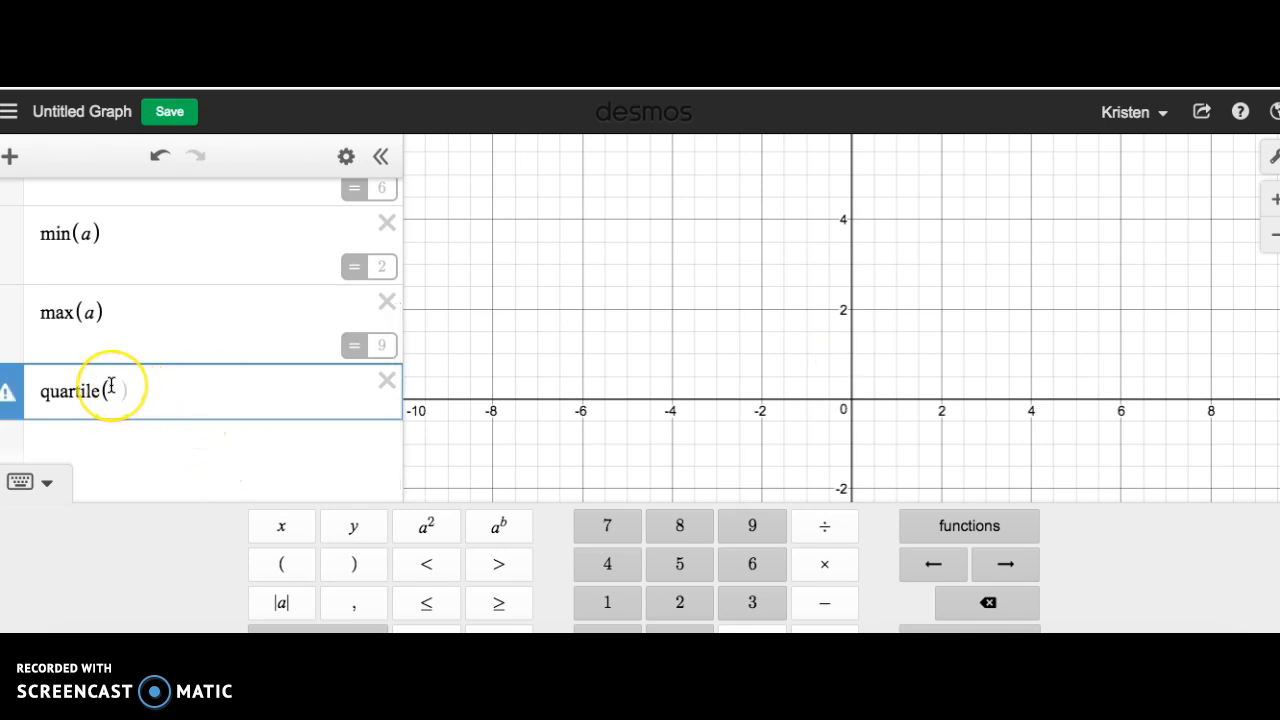
text(a,1)
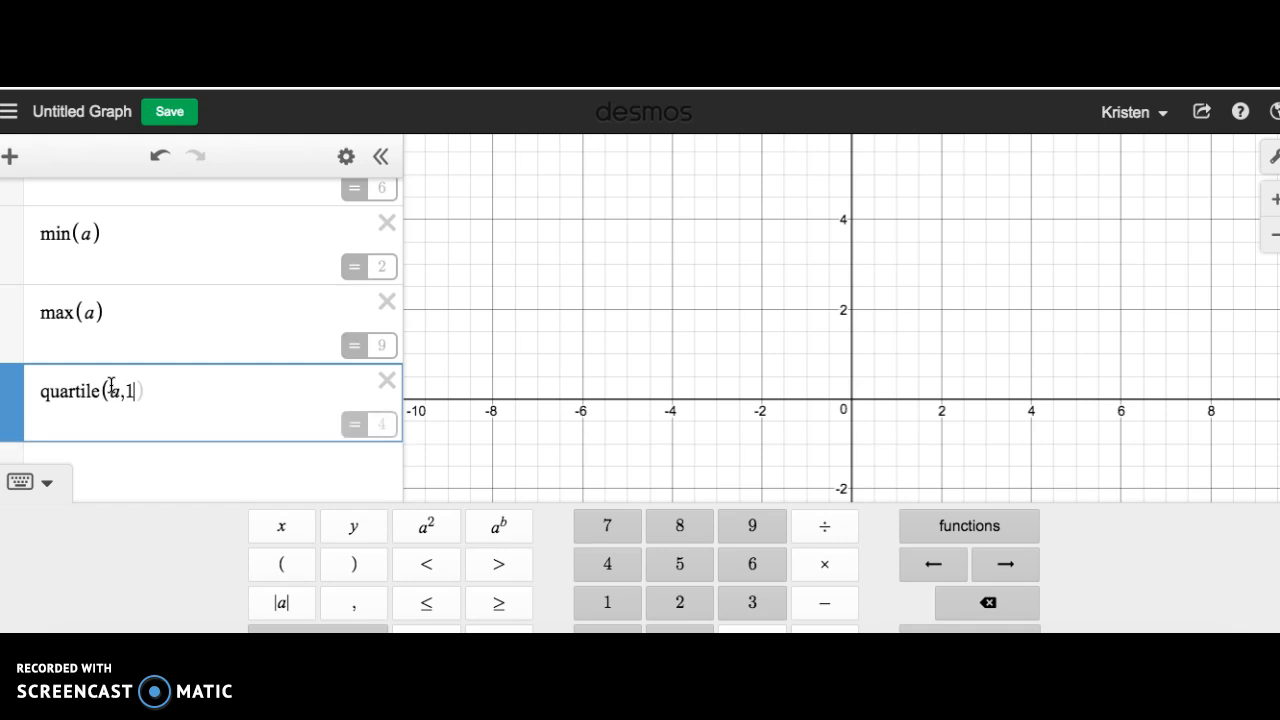
text())
Calculate the second quartile of the list with quartile(a,2) in a new expression line.
click(119, 450)
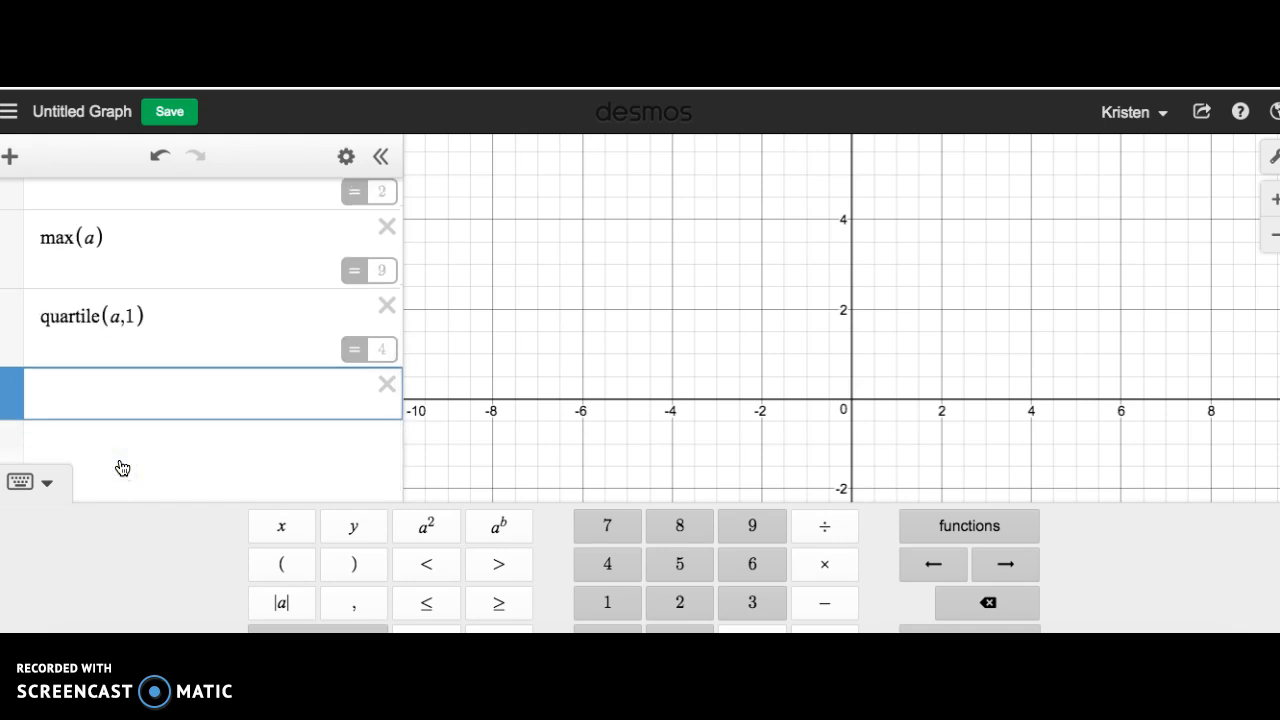
text(quartile()
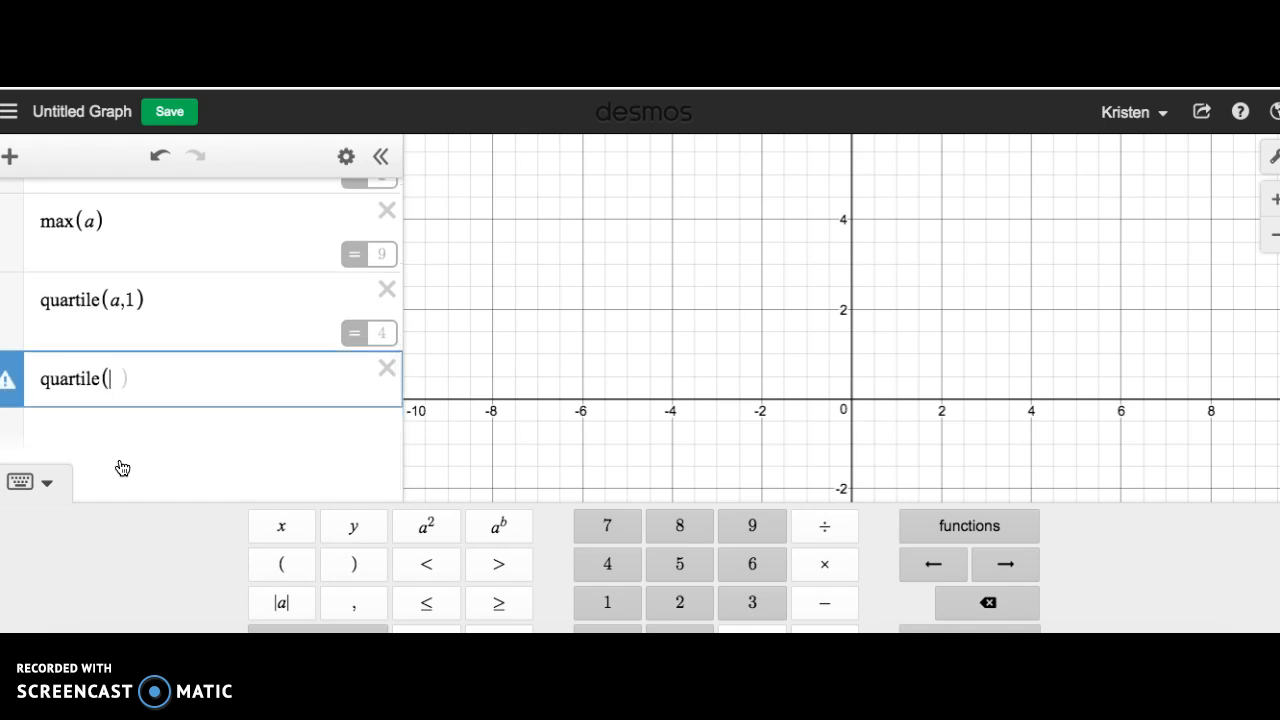
text(a,2))
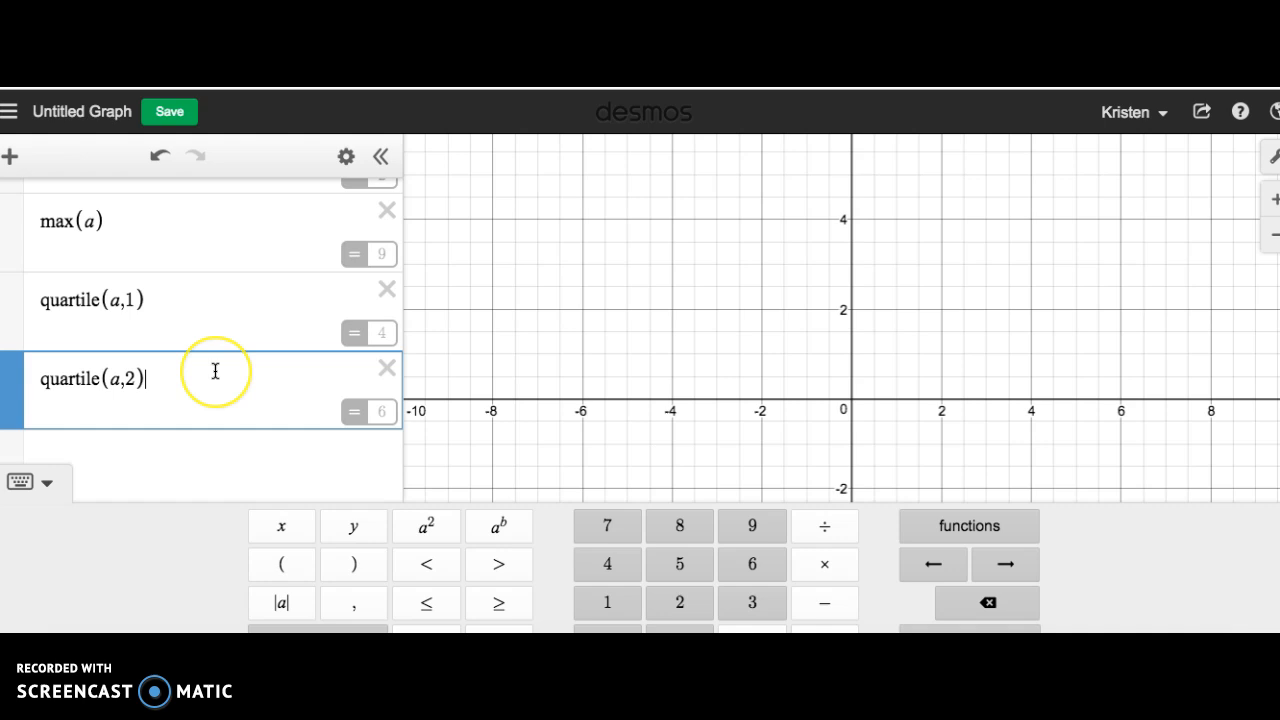
Calculate the third quartile of the list with quartile(a,3) in a new expression line.
scroll(214, 371, up, 3)
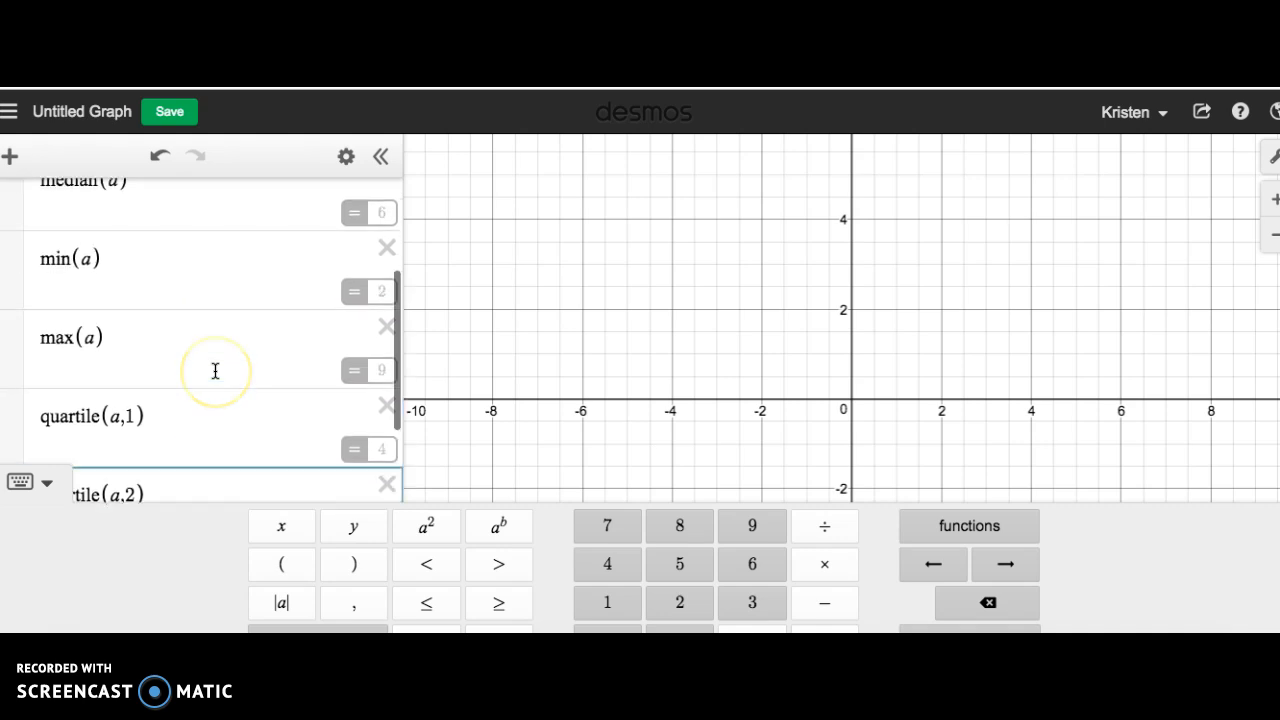
scroll(249, 271, down, 3)
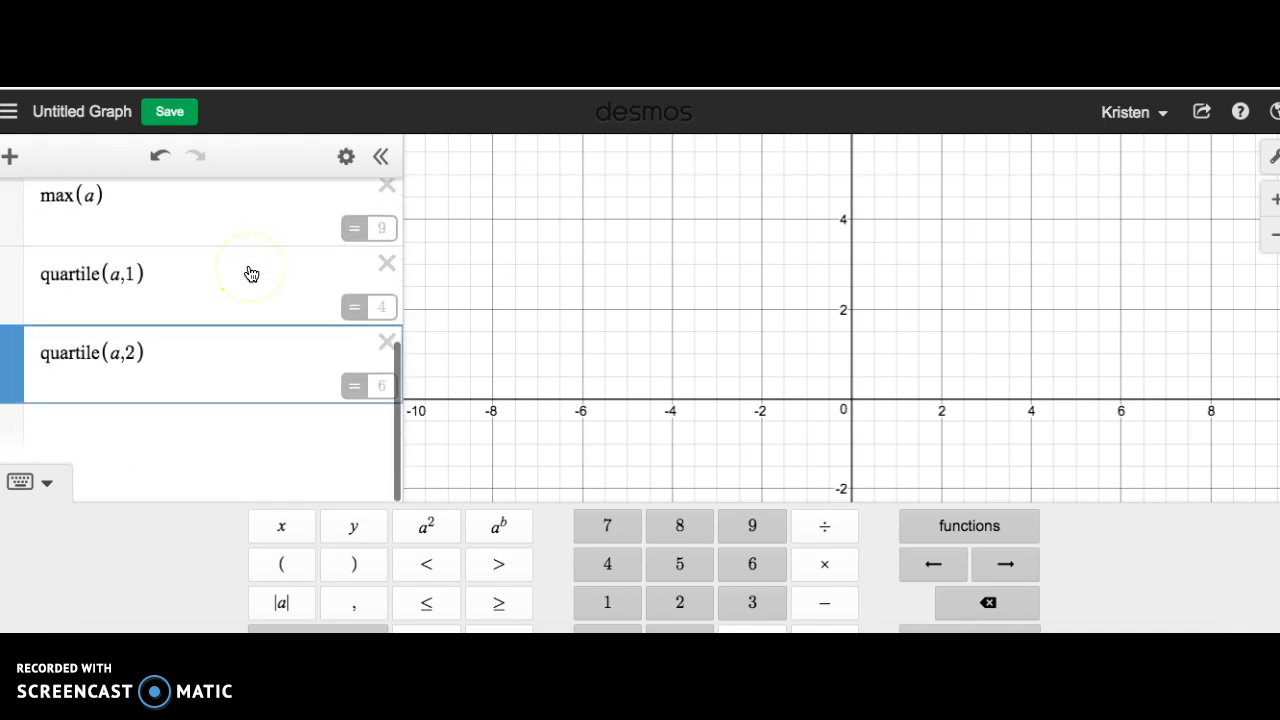
click(223, 431)
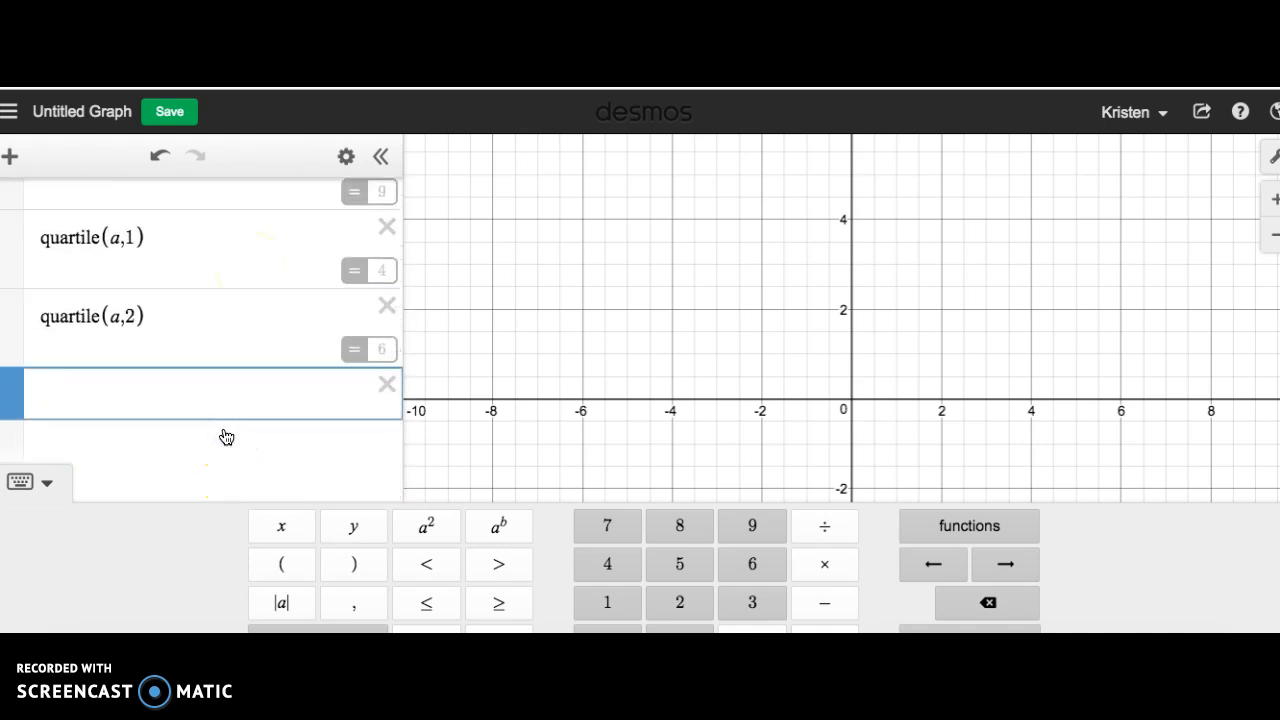
text(quartile(a)
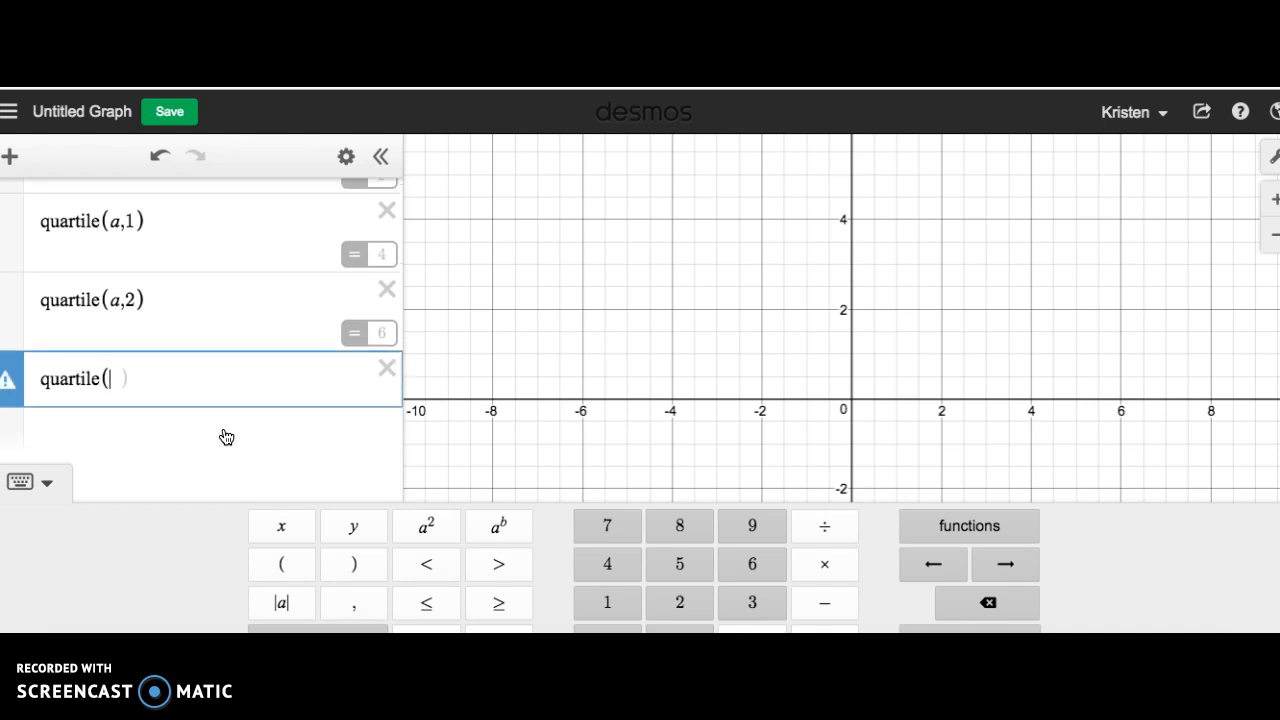
text(,3))
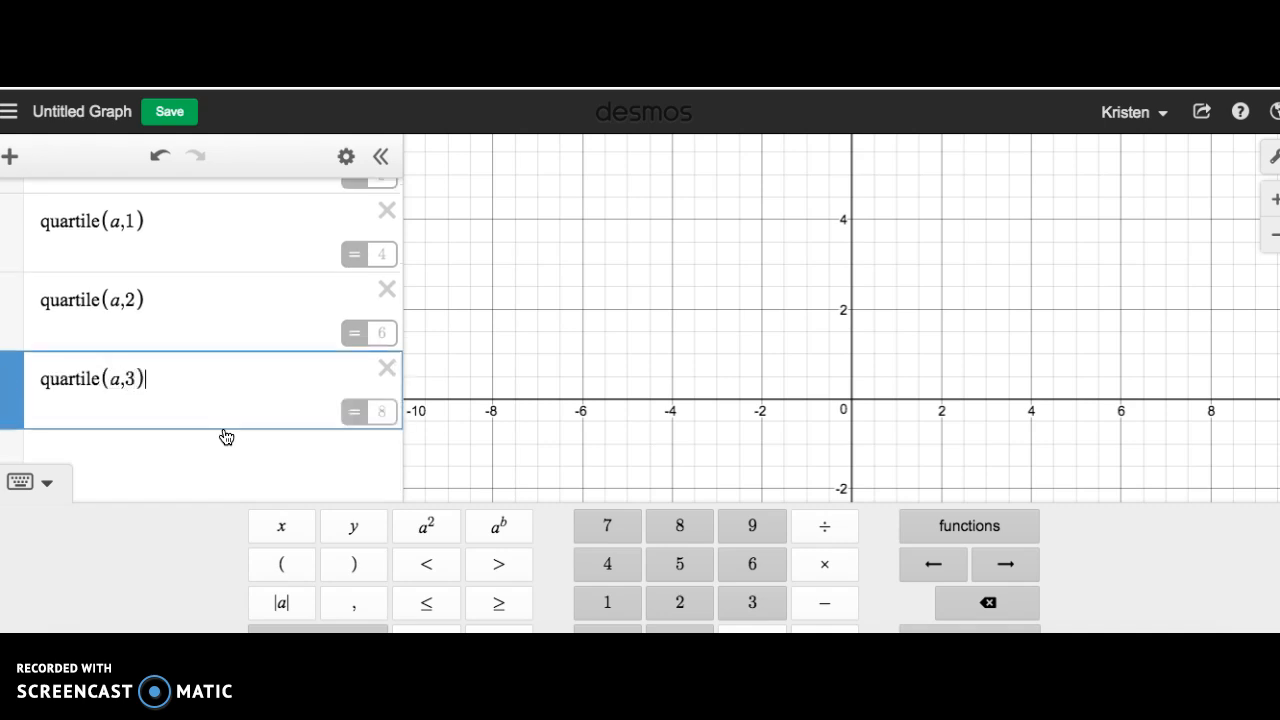
Enter quartile(a,4) in a new expression line and review it against the other statistics of the list.
click(195, 451)
text(quartile(a,4)
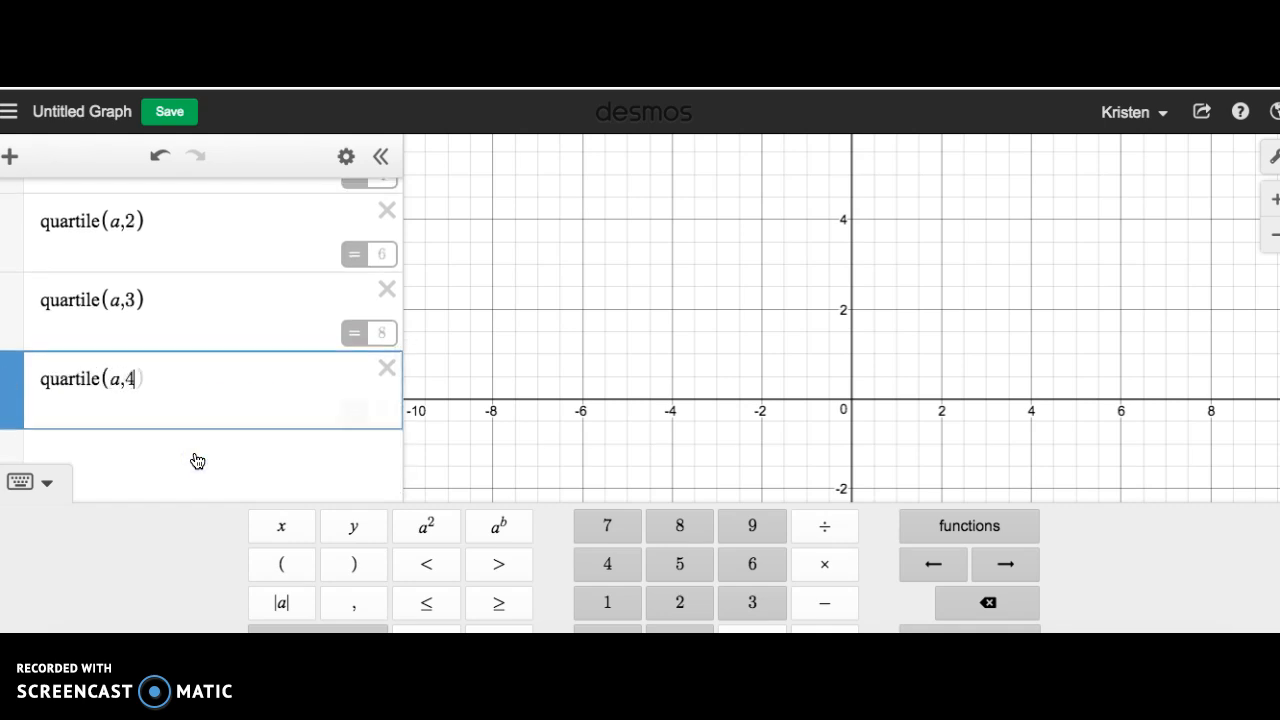
text())
click(193, 416)
scroll(193, 416, up, 4)
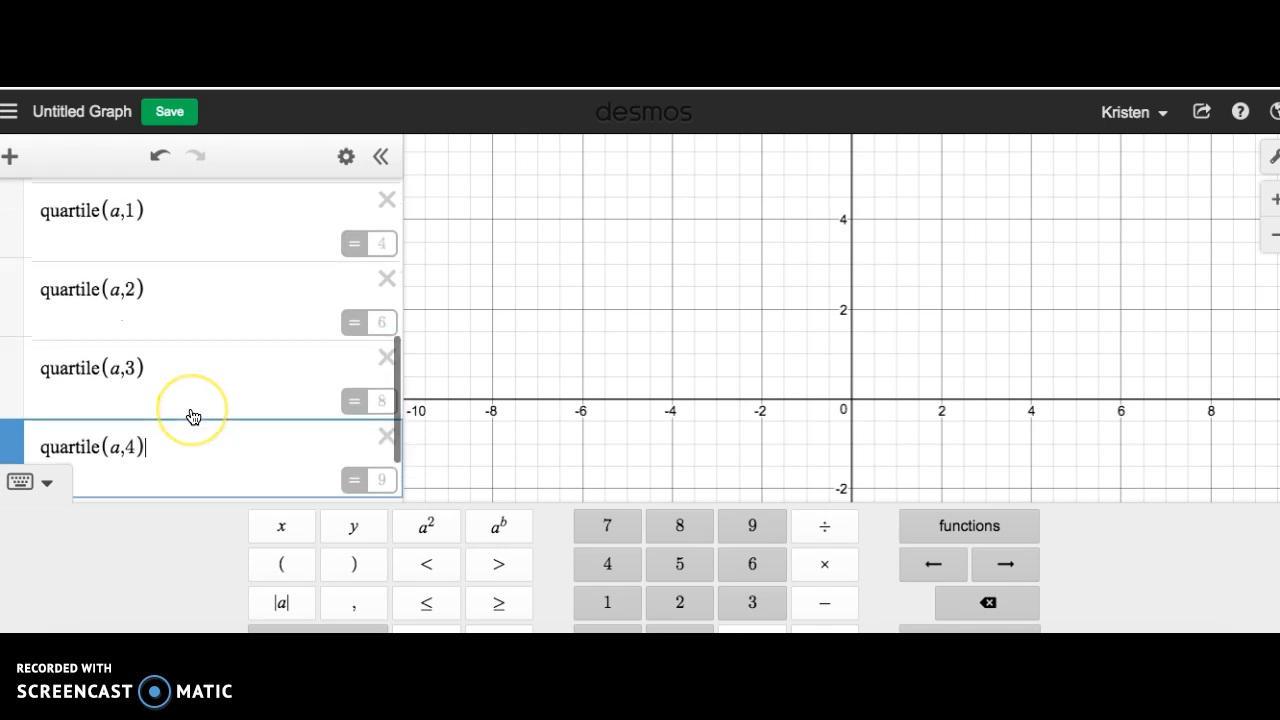
scroll(186, 278, down, 4)
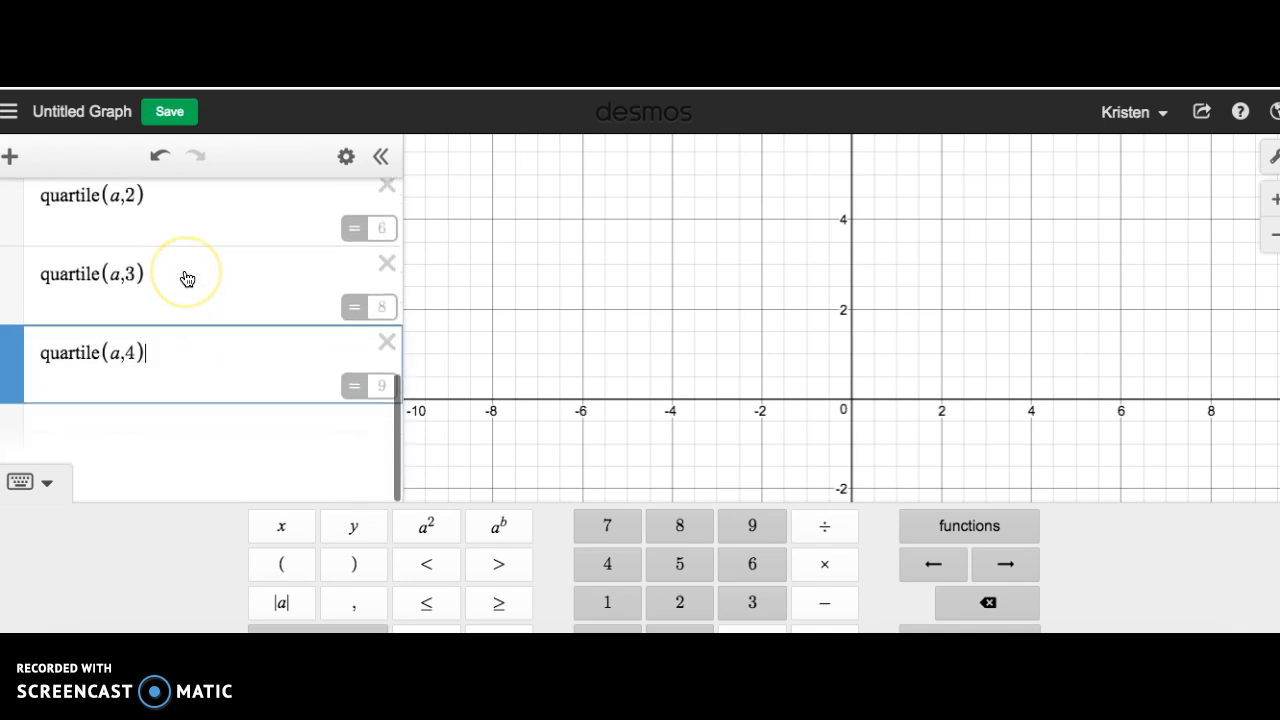
scroll(186, 286, up, 4)
scroll(186, 288, down, 1)
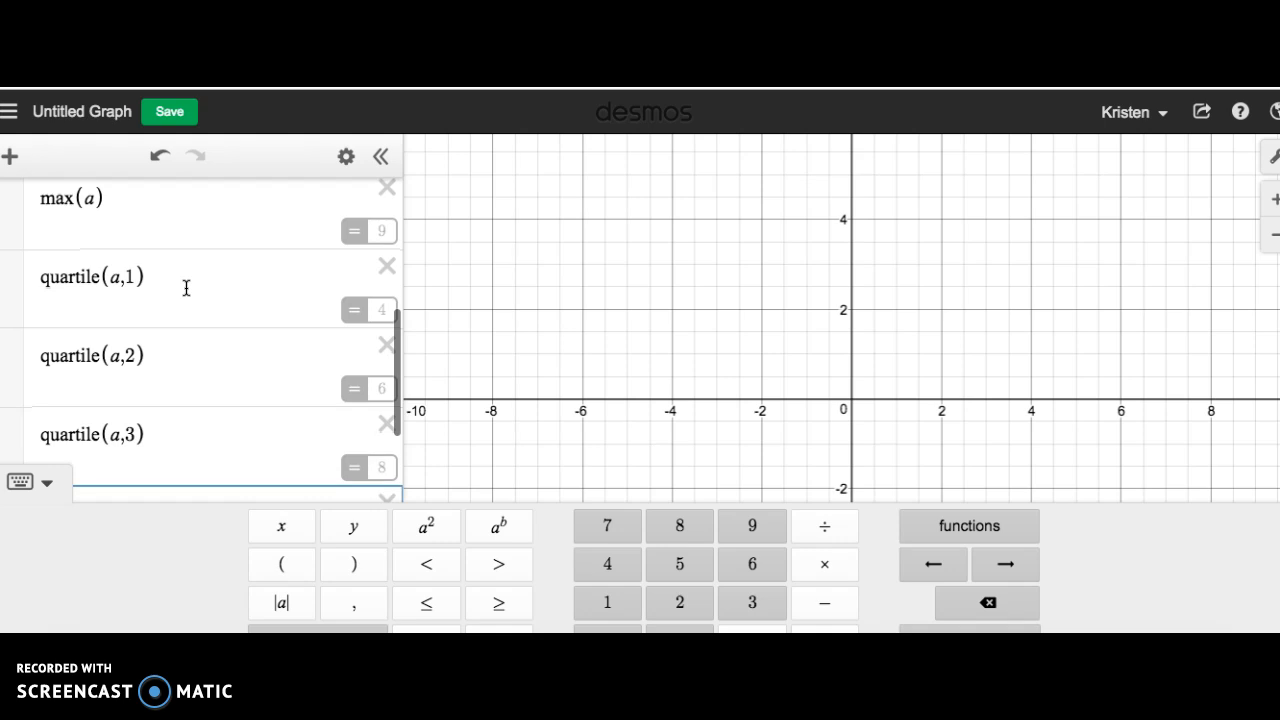
Insert stdev from the statistics functions in a new expression line and rewrite it as stddev(a) to calculate the list's standard deviation.
scroll(186, 288, down, 2)
scroll(186, 288, up, 2)
scroll(186, 286, down, 3)
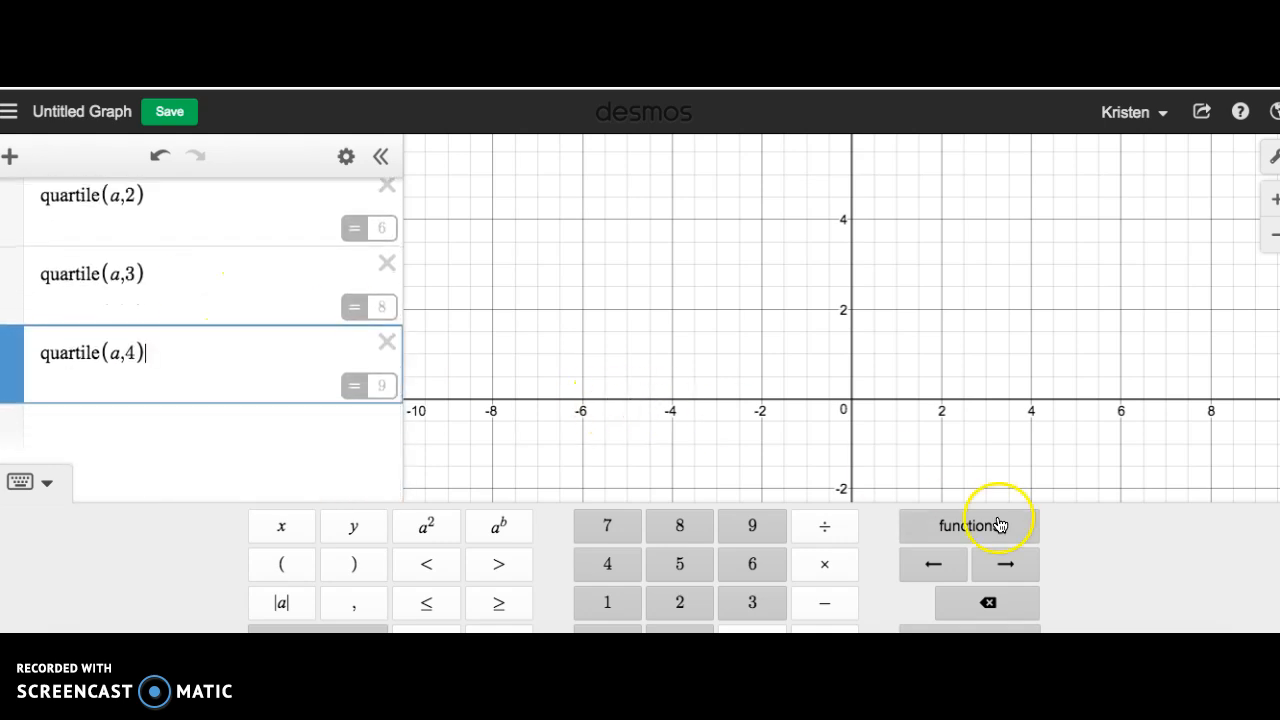
click(270, 430)
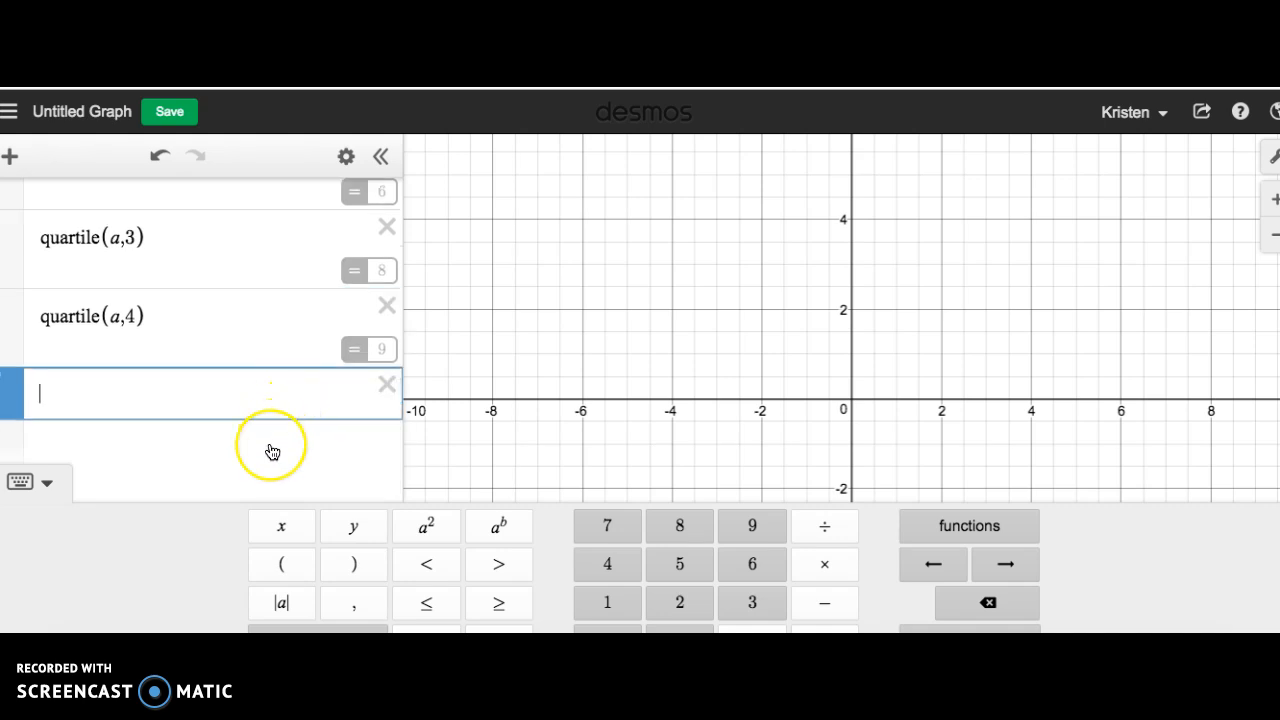
click(1013, 549)
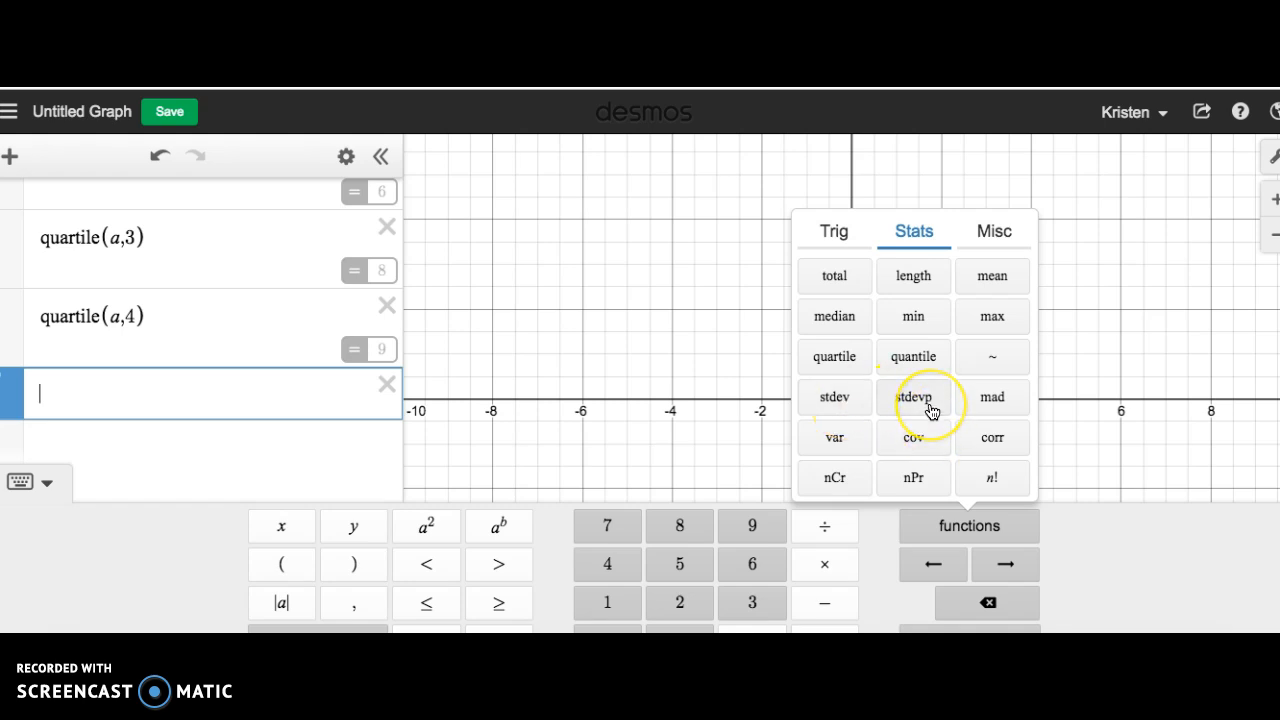
click(835, 398)
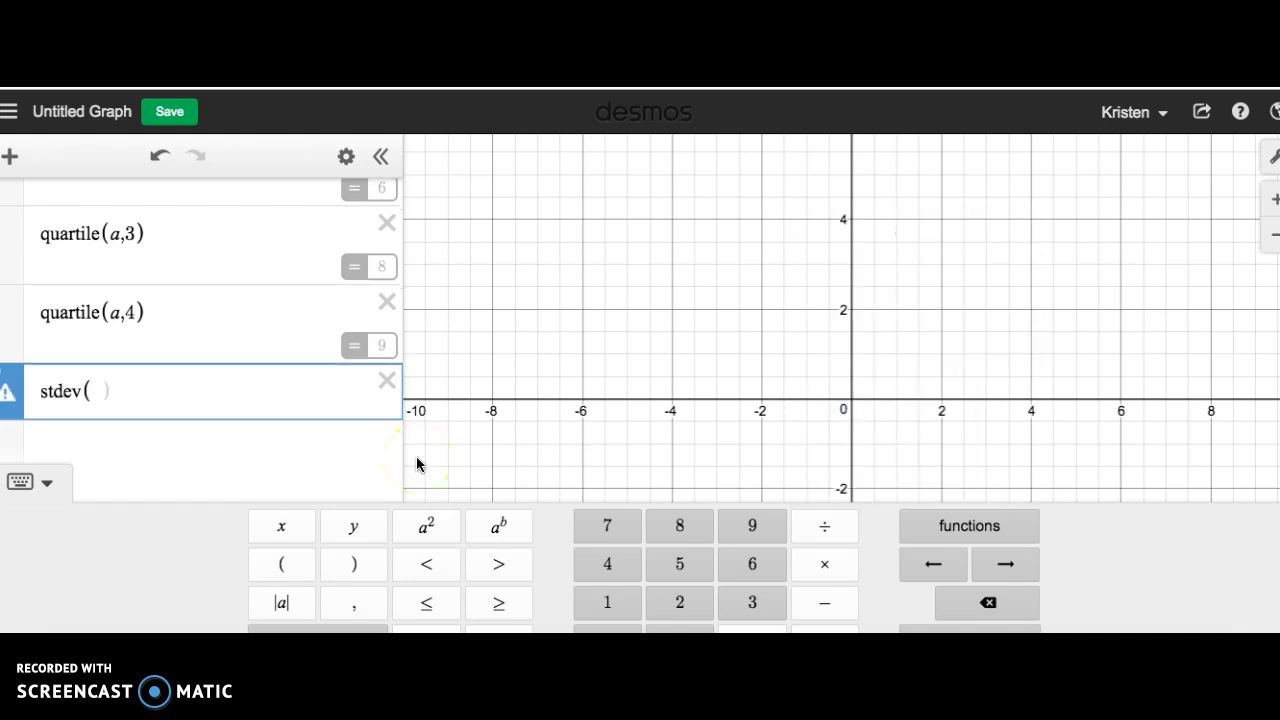
key(BackSpace)
key(BackSpace)
key(BackSpace)
text(dev)
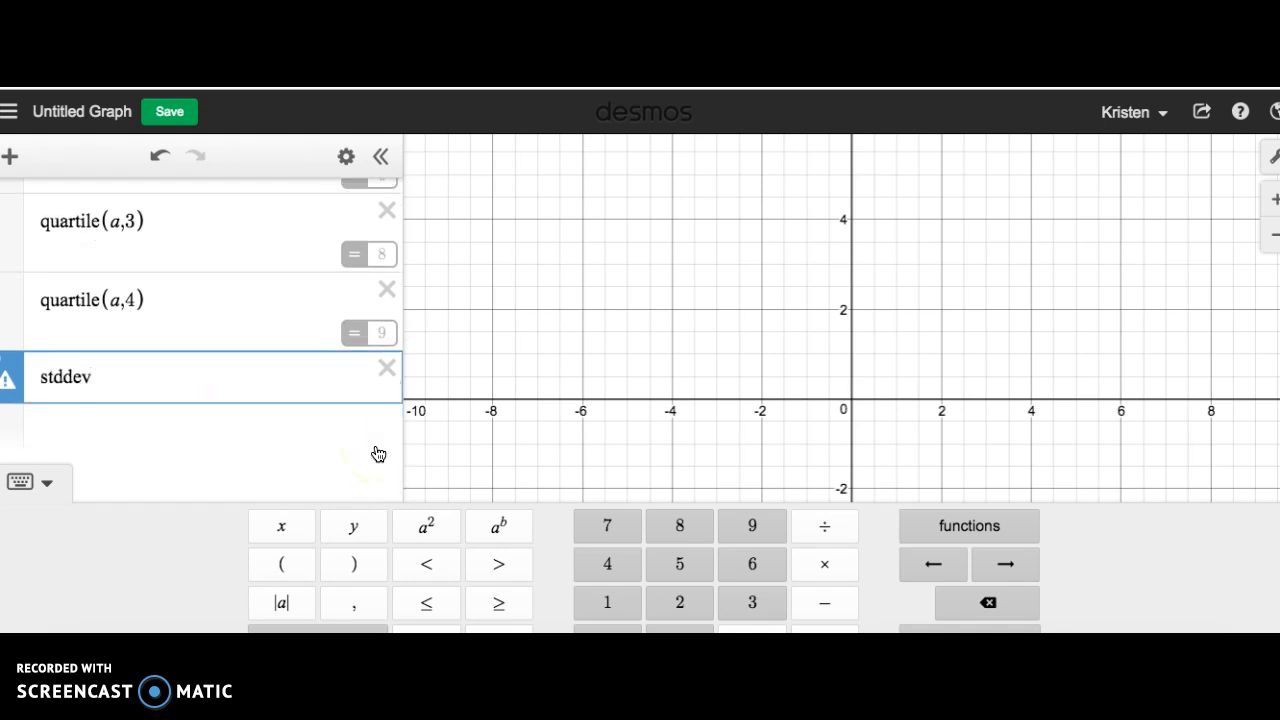
text((a))
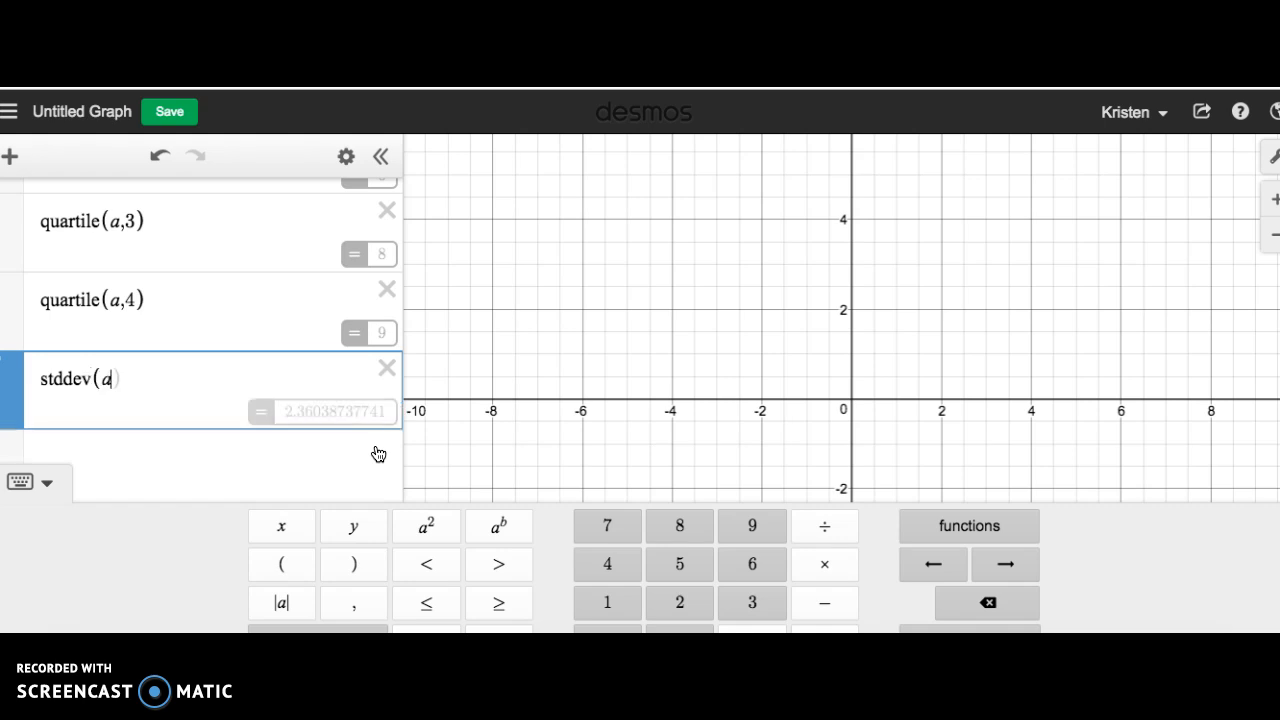